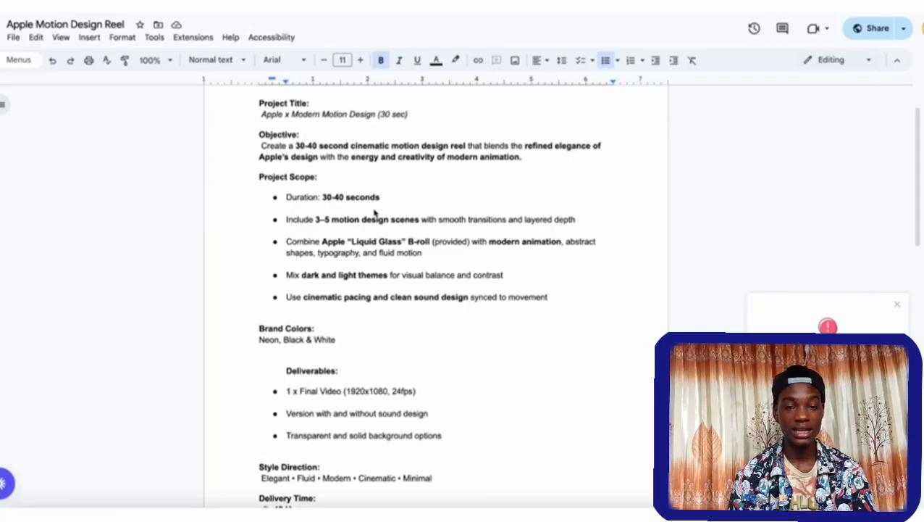
Read the motion reel brief's objective and project scope, covering duration, number of scenes, Liquid Glass B-roll and dark and light themes.
{"action": "scroll", "coordinate": [374, 212], "scroll_direction": "down", "scroll_amount": 1}
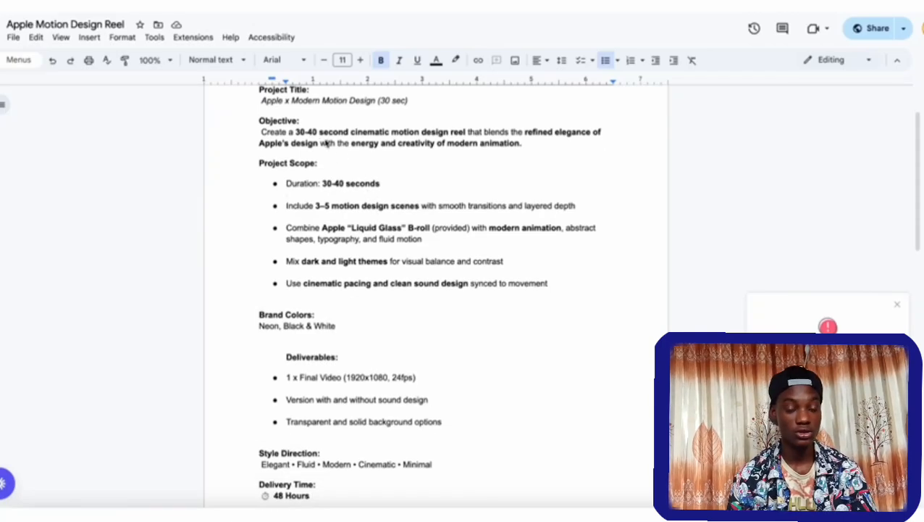
{"action": "left_click_drag", "start_coordinate": [296, 132], "coordinate": [352, 132]}
{"action": "scroll", "coordinate": [317, 155], "scroll_direction": "down", "scroll_amount": 2}
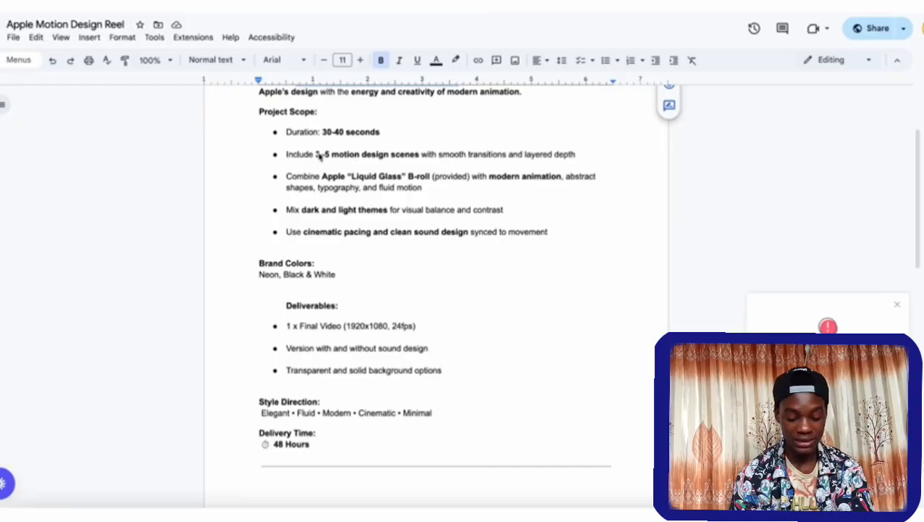
{"action": "left_click_drag", "start_coordinate": [319, 155], "coordinate": [420, 156]}
{"action": "scroll", "coordinate": [416, 156], "scroll_direction": "down", "scroll_amount": 1}
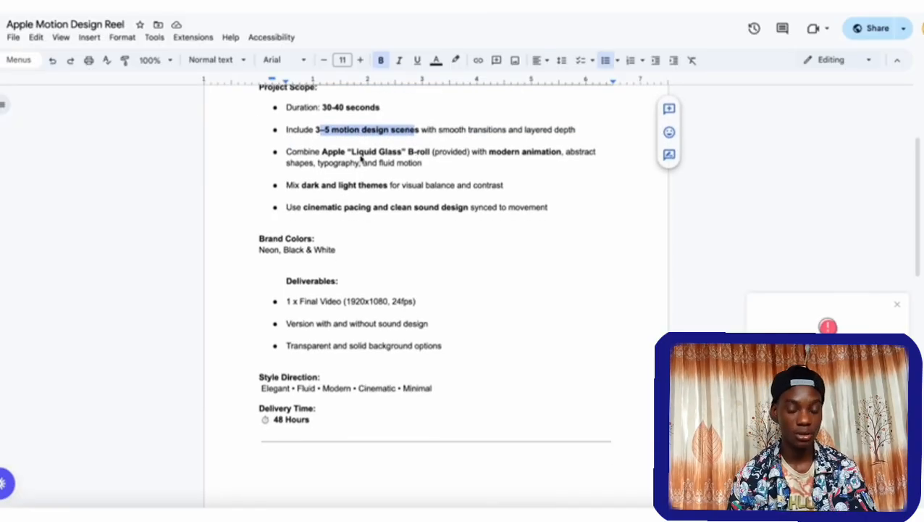
{"action": "double_click", "coordinate": [384, 153]}
{"action": "left_click", "coordinate": [418, 153]}
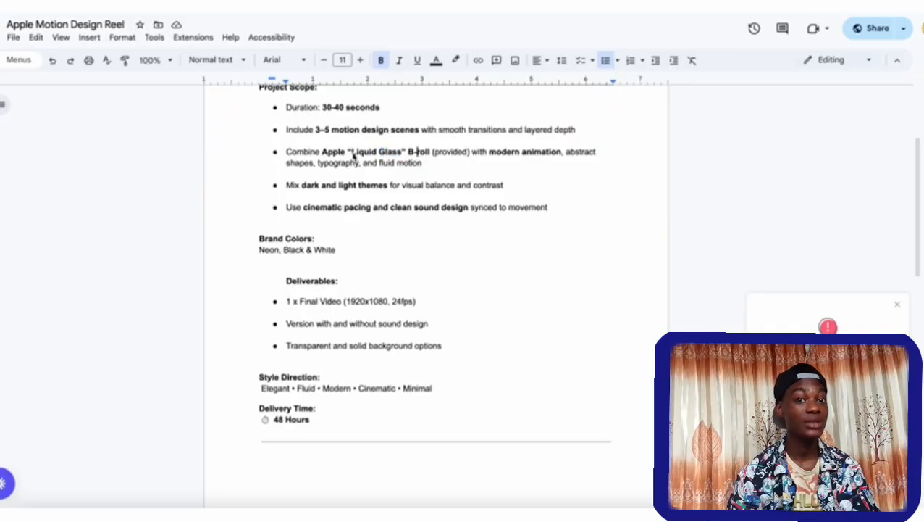
{"action": "left_click_drag", "start_coordinate": [349, 155], "coordinate": [543, 156]}
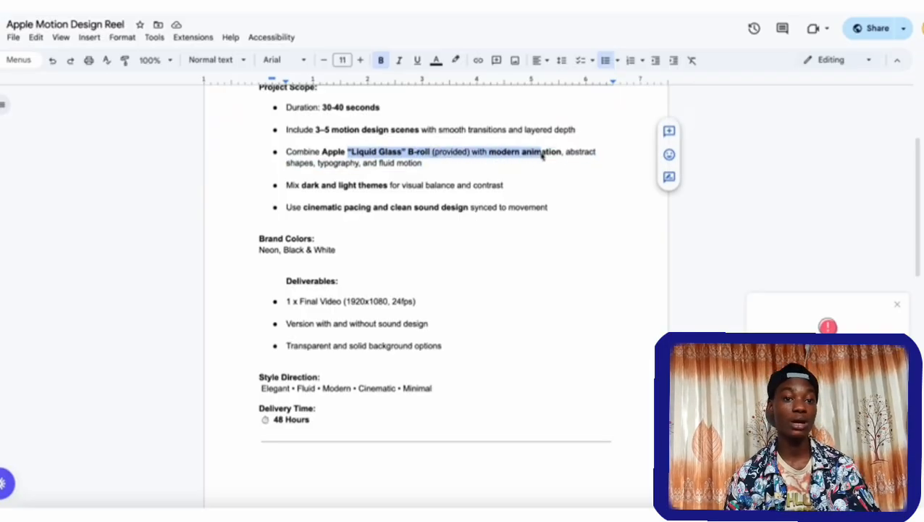
{"action": "left_click", "coordinate": [305, 186]}
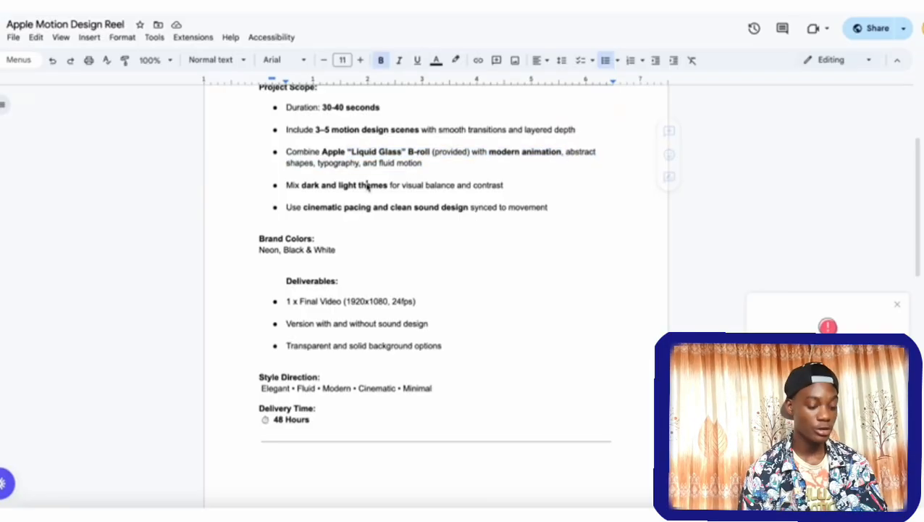
{"action": "scroll", "coordinate": [368, 187], "scroll_direction": "down", "scroll_amount": 1}
{"action": "double_click", "coordinate": [374, 163]}
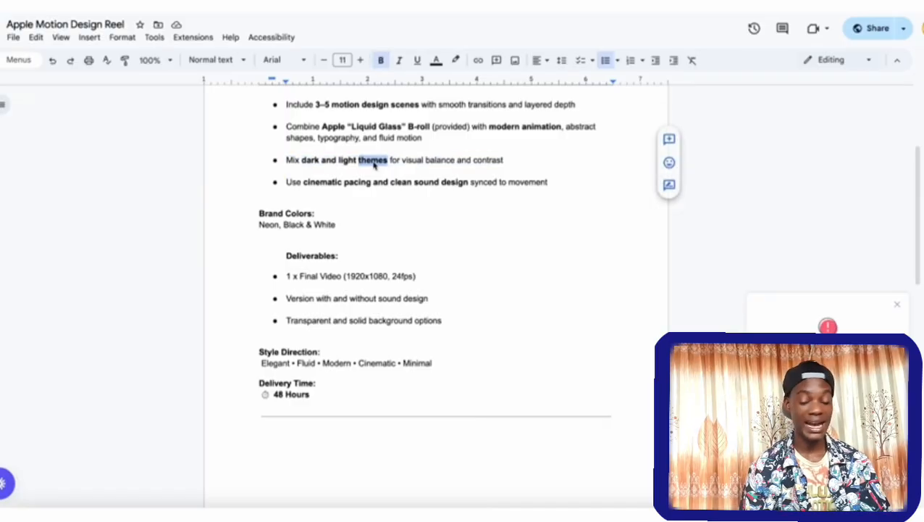
{"action": "left_click", "coordinate": [458, 161]}
{"action": "scroll", "coordinate": [457, 160], "scroll_direction": "down", "scroll_amount": 1}
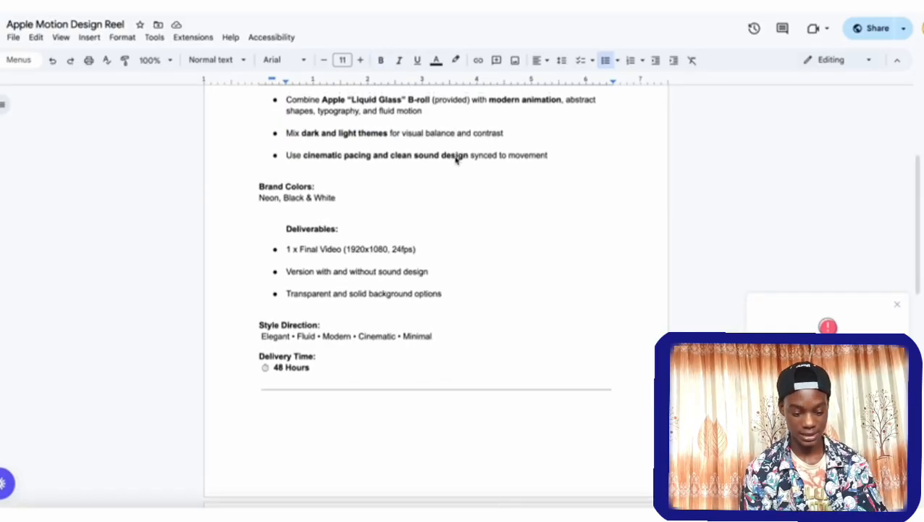
Read the remainder of the brief, covering deliverables, style direction, delivery time and the voice-over script.
{"action": "scroll", "coordinate": [326, 136], "scroll_direction": "down", "scroll_amount": 9}
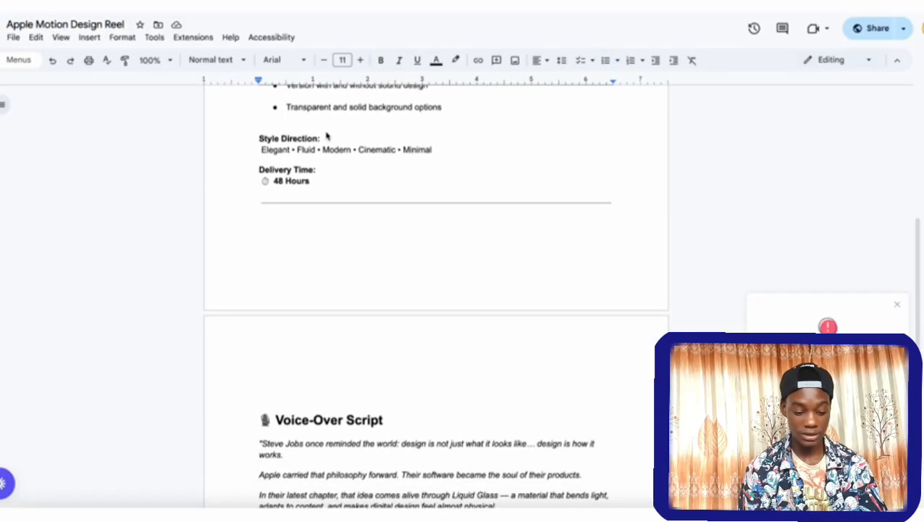
{"action": "scroll", "coordinate": [326, 136], "scroll_direction": "down", "scroll_amount": 1}
{"action": "double_click", "coordinate": [275, 109]}
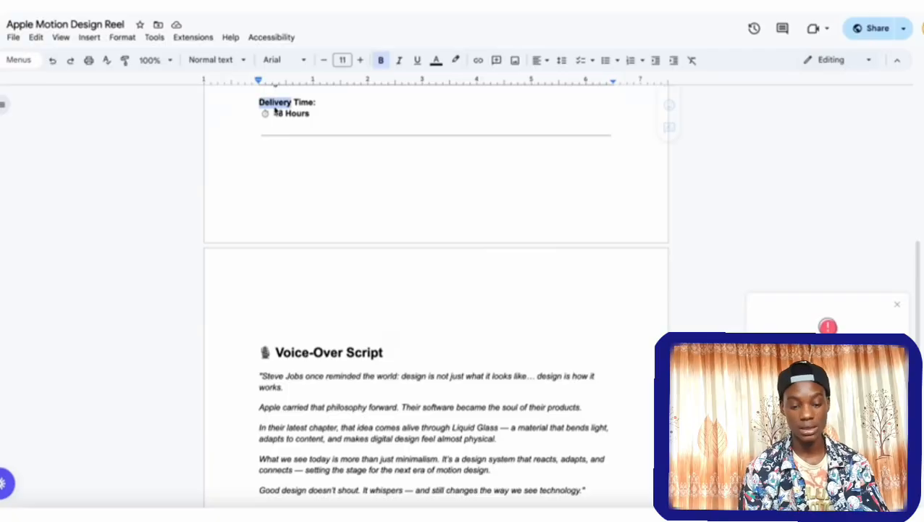
{"action": "double_click", "coordinate": [287, 125]}
{"action": "left_click", "coordinate": [287, 126]}
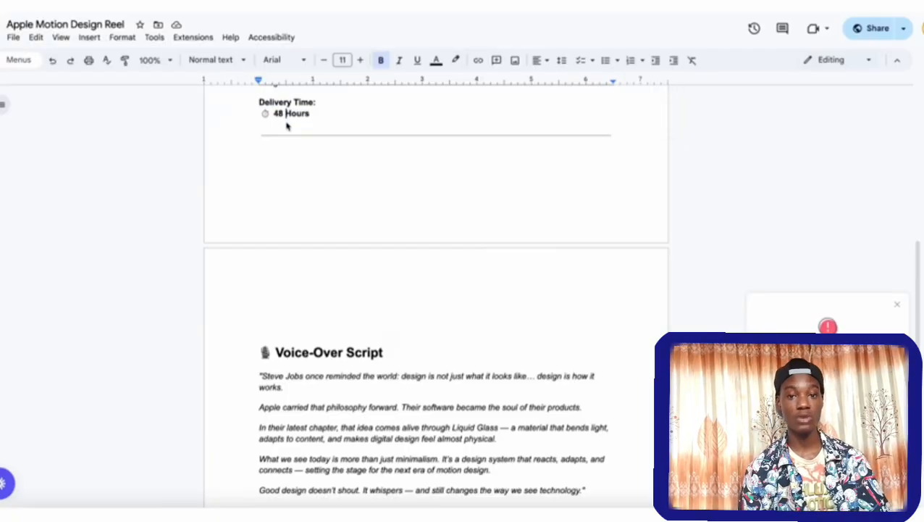
{"action": "left_click", "coordinate": [532, 364]}
{"action": "scroll", "coordinate": [532, 364], "scroll_direction": "down", "scroll_amount": 2}
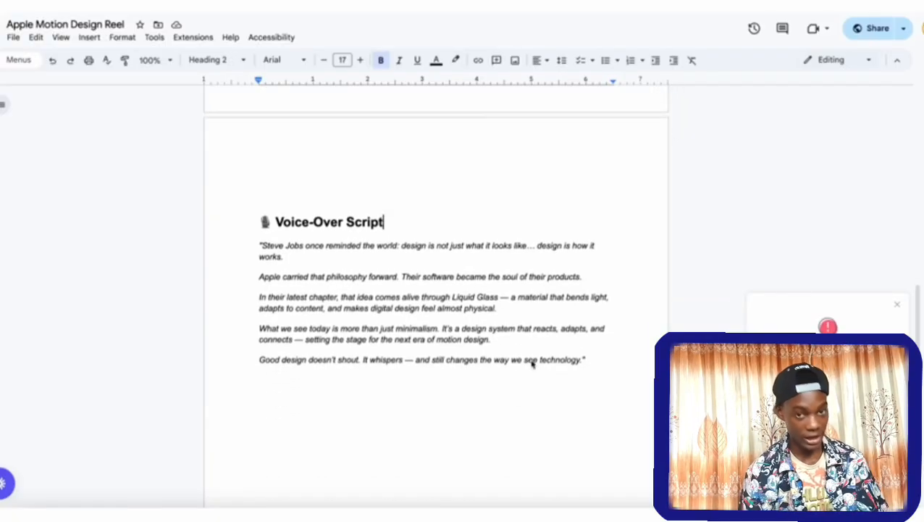
{"action": "scroll", "coordinate": [532, 364], "scroll_direction": "down", "scroll_amount": 2}
{"action": "left_click", "coordinate": [441, 273]}
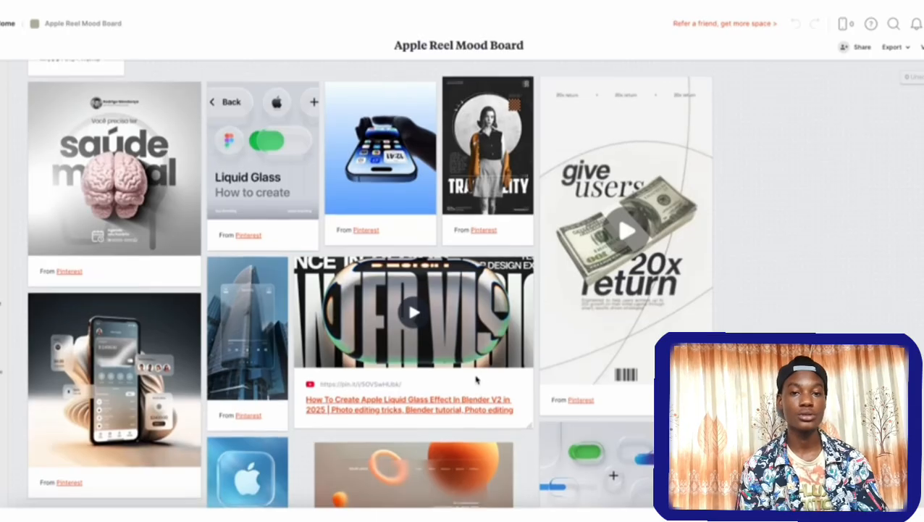
Search Pinterest for "liquid glass" references and open the Fractal Glass Wallpaper Pack pin.
{"action": "scroll", "coordinate": [229, 362], "scroll_direction": "down", "scroll_amount": 1}
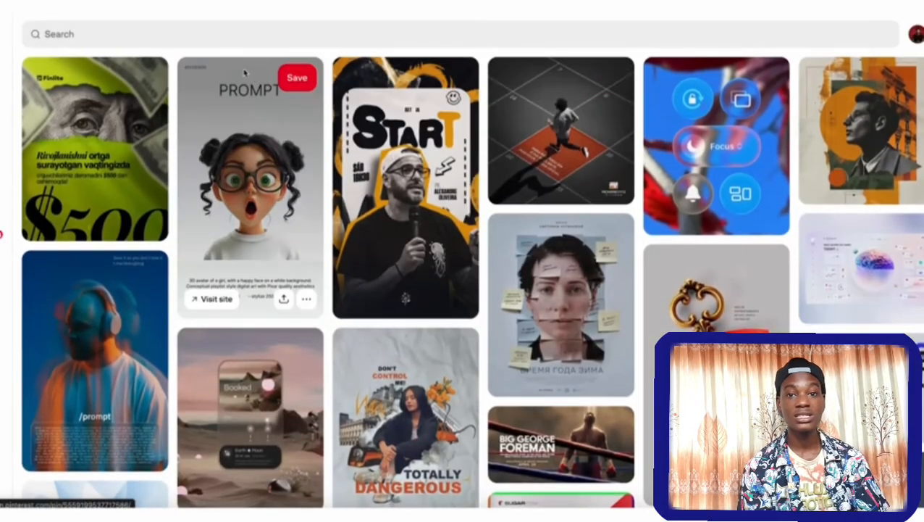
{"action": "left_click", "coordinate": [189, 34]}
{"action": "type", "text": "liquid glass"}
{"action": "key", "text": "Return"}
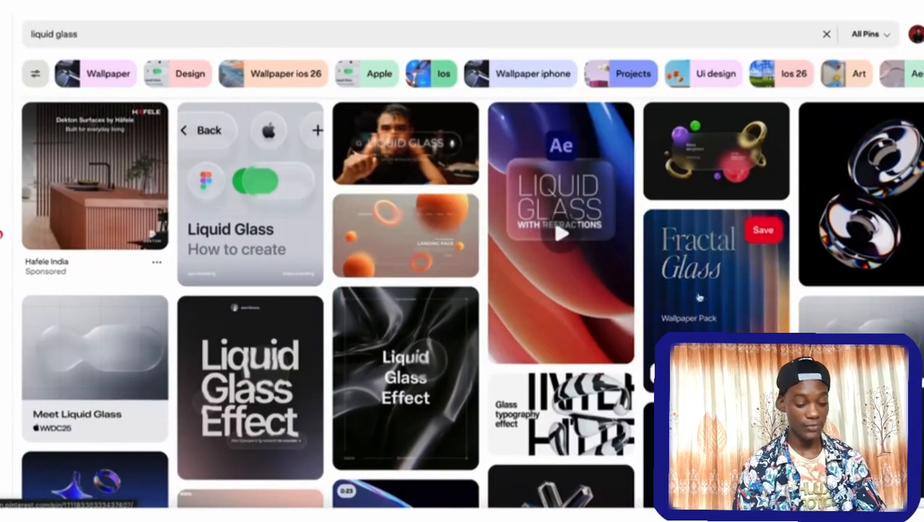
{"action": "scroll", "coordinate": [507, 333], "scroll_direction": "down", "scroll_amount": 3}
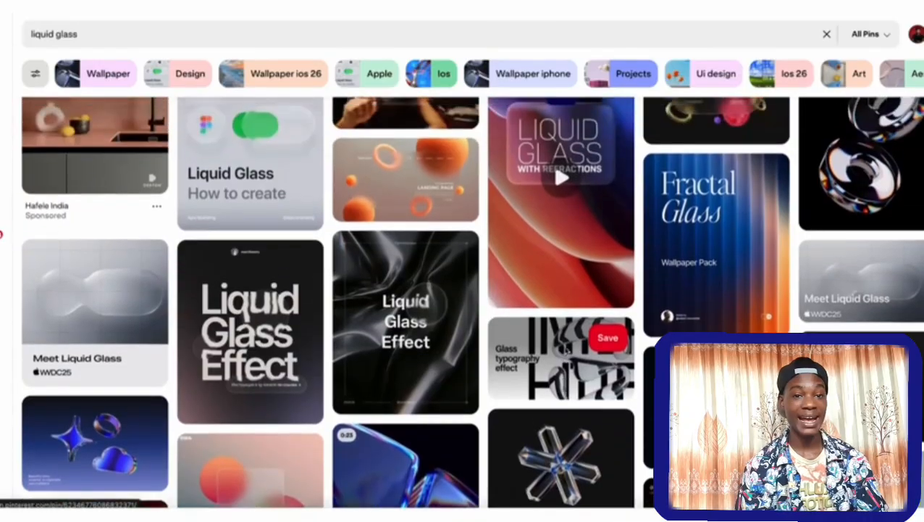
{"action": "left_click", "coordinate": [716, 210]}
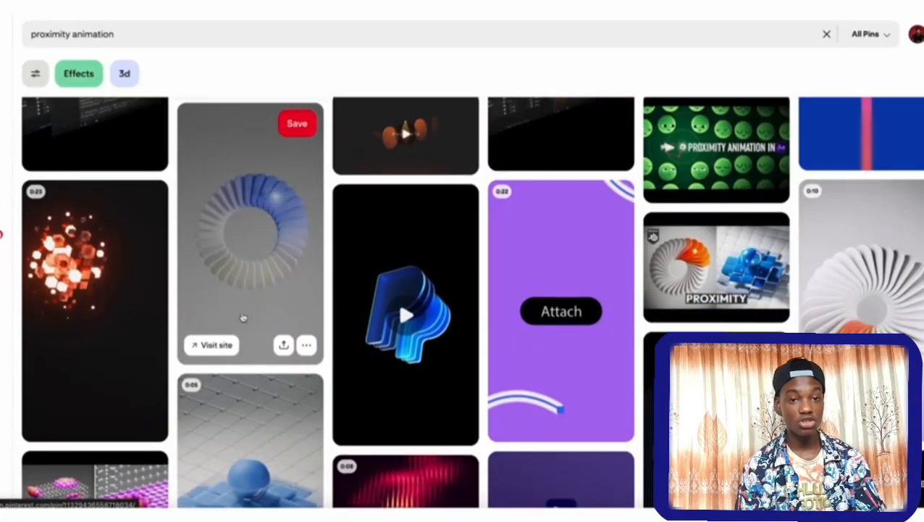
{"action": "scroll", "coordinate": [264, 289], "scroll_direction": "down", "scroll_amount": 1}
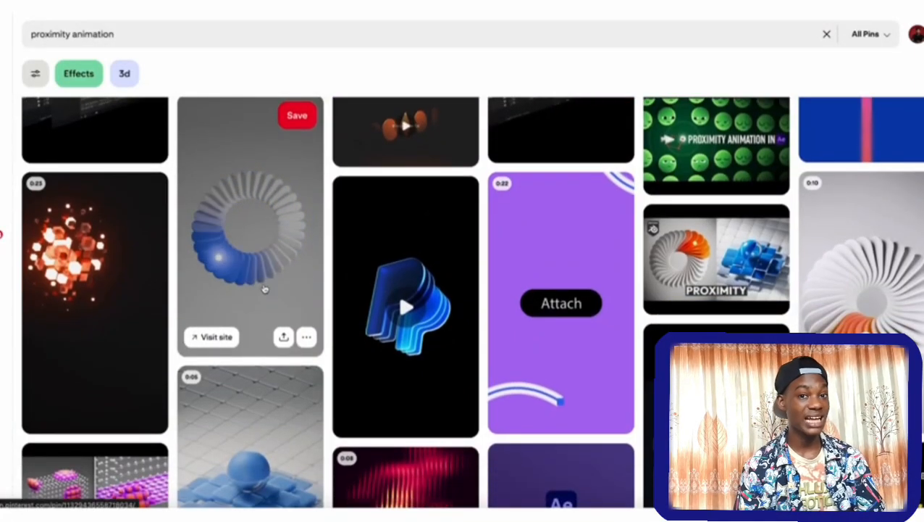
Browse Pinterest's proximity animation results and review the references collected on the Apple Reel Mood Board.
{"action": "scroll", "coordinate": [218, 213], "scroll_direction": "down", "scroll_amount": 1}
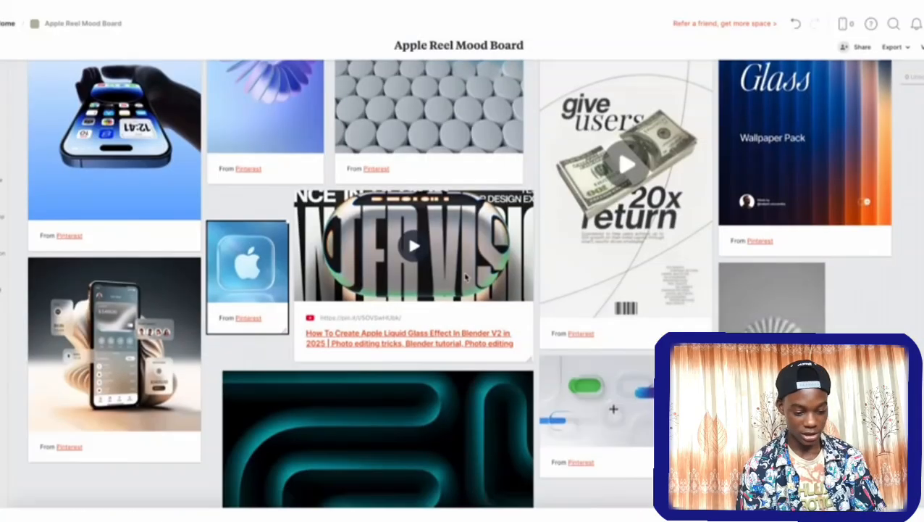
{"action": "scroll", "coordinate": [465, 276], "scroll_direction": "up", "scroll_amount": 3}
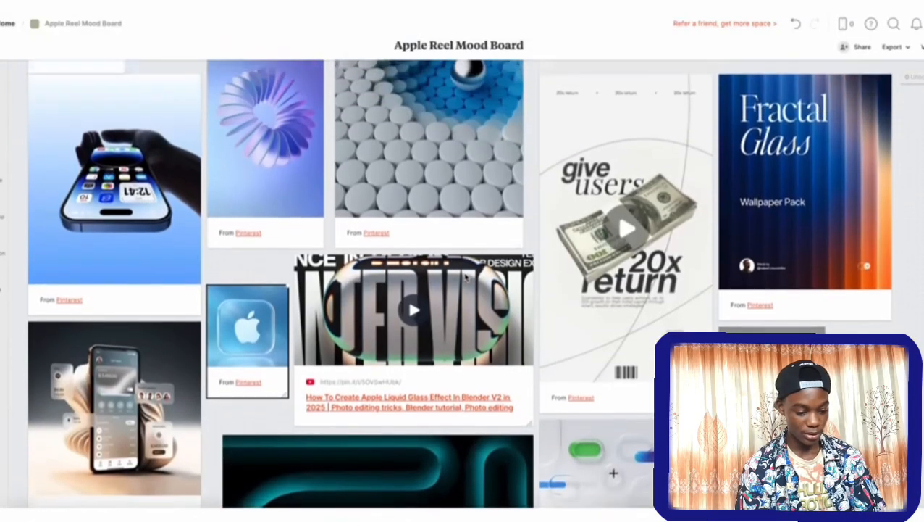
{"action": "scroll", "coordinate": [465, 276], "scroll_direction": "down", "scroll_amount": 3}
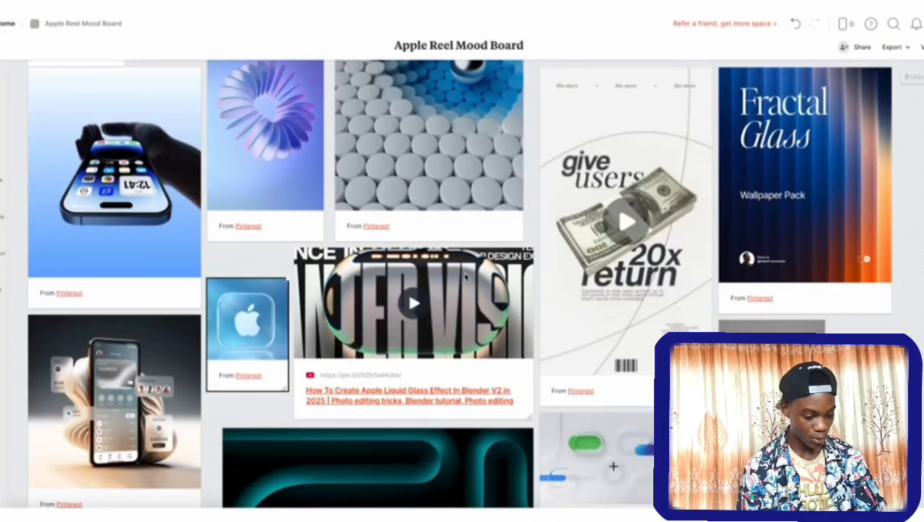
{"action": "scroll", "coordinate": [465, 276], "scroll_direction": "up", "scroll_amount": 2}
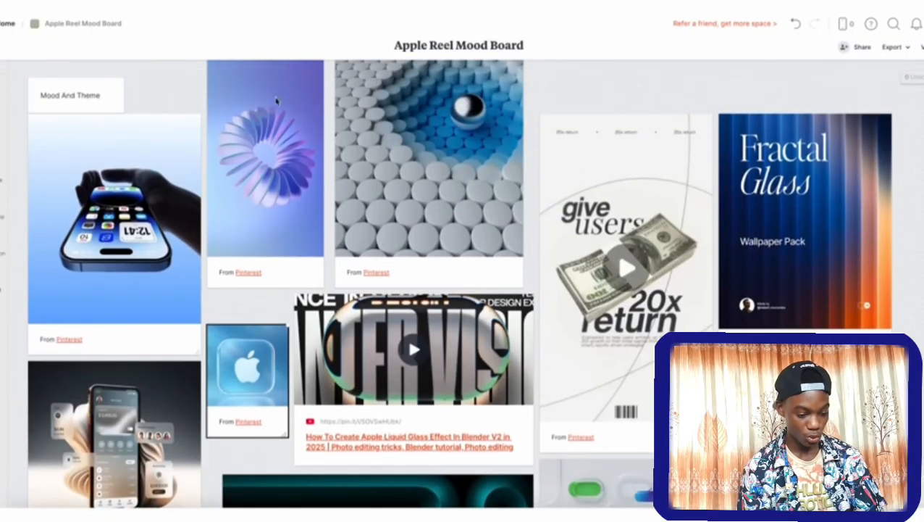
{"action": "scroll", "coordinate": [341, 218], "scroll_direction": "down", "scroll_amount": 2}
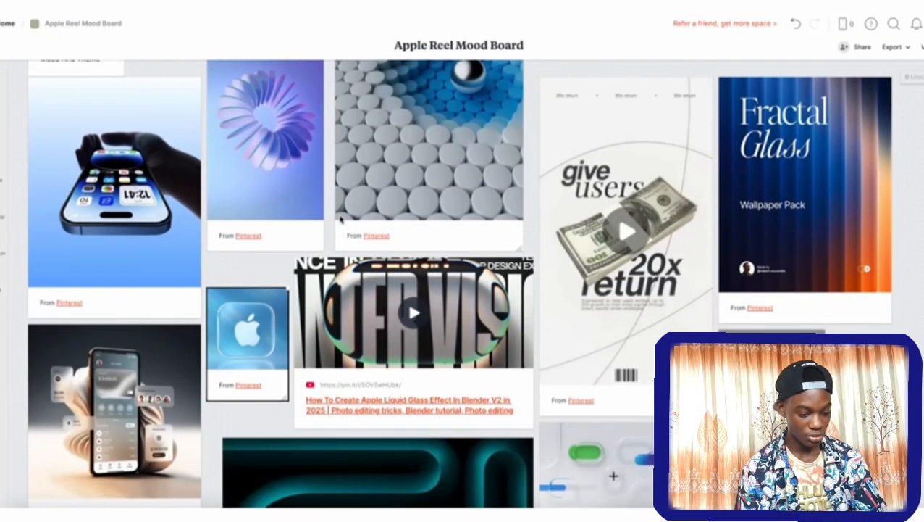
{"action": "scroll", "coordinate": [340, 218], "scroll_direction": "down", "scroll_amount": 2}
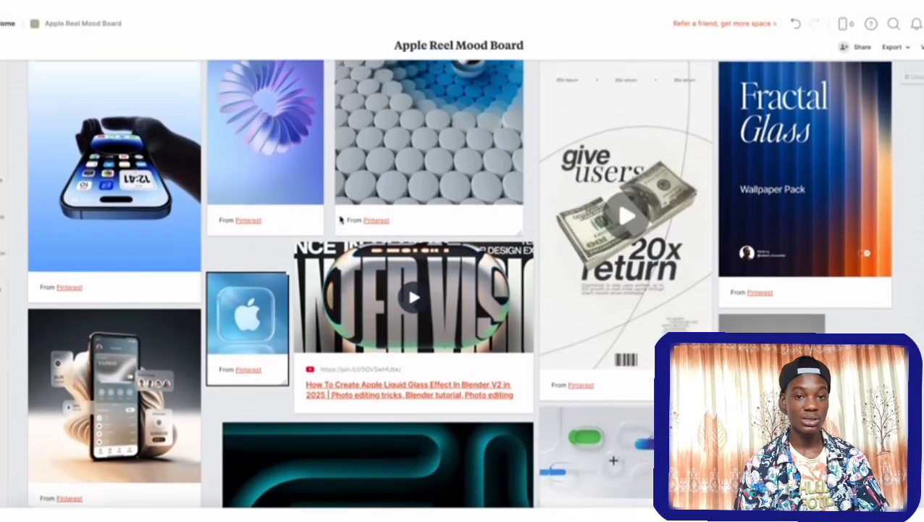
{"action": "scroll", "coordinate": [330, 240], "scroll_direction": "up", "scroll_amount": 2}
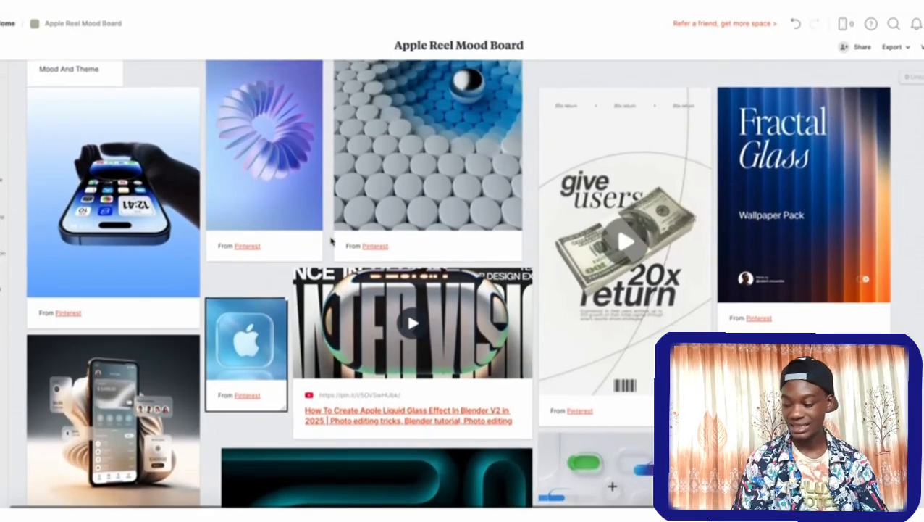
{"action": "scroll", "coordinate": [332, 240], "scroll_direction": "down", "scroll_amount": 2}
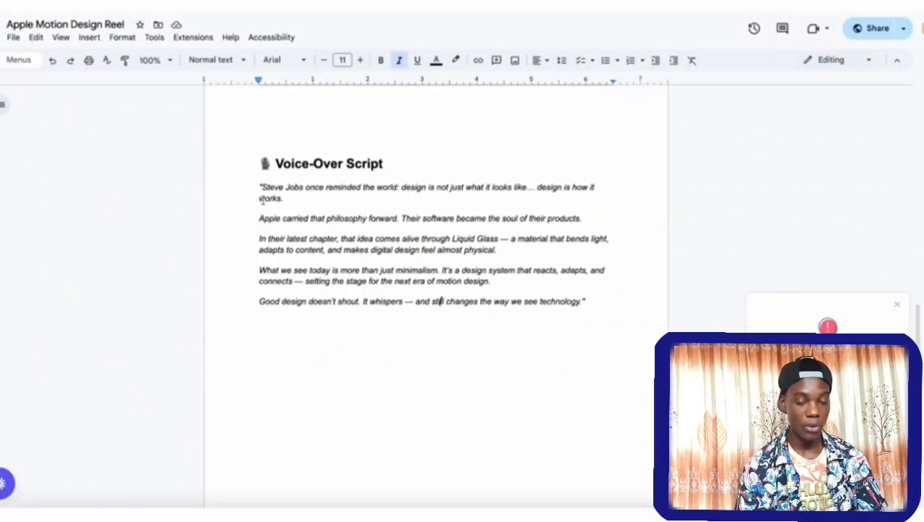
Copy the brief's full voice-over script into ElevenLabs Text to Speech and choose Brian as the voice.
{"action": "left_click_drag", "start_coordinate": [259, 187], "coordinate": [588, 300]}
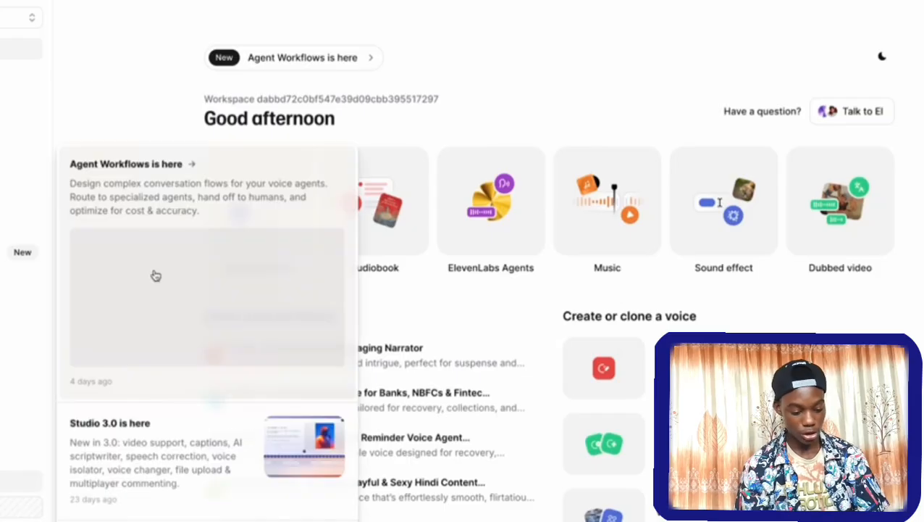
{"action": "scroll", "coordinate": [106, 35], "scroll_direction": "down", "scroll_amount": 1}
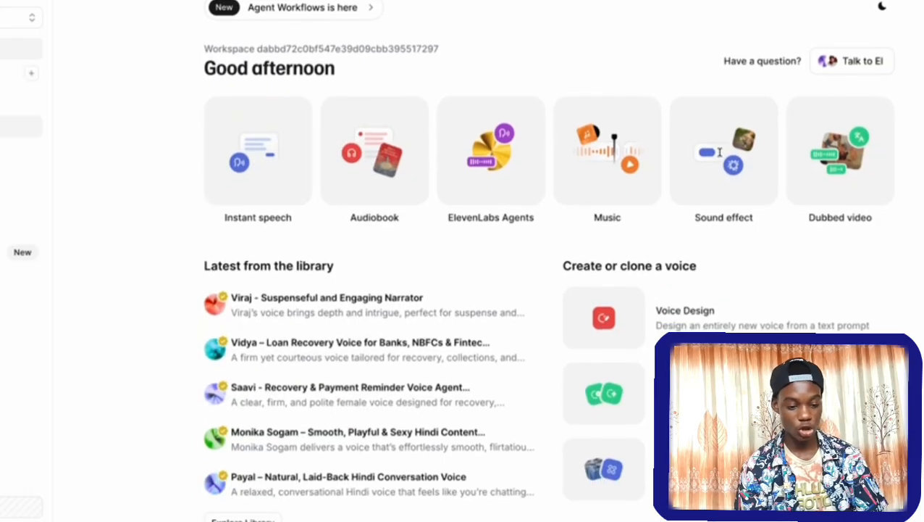
{"action": "left_click", "coordinate": [11, 126]}
{"action": "type", "text": "\"Steve Jobs once reminded the world: design is not just what it looks like... design is how it works. Apple carried that philosophy forward. Their software became the soul of their products. In their latest chapter, that idea comes alive through Liquid Glass — a material that bends light, adapts to content, and makes digital design feel almost physical. What we see today is more than just minimalism. It's a design system that reacts, adapts, and connects — setting the stage for the next era of motion design. Good design doesn't shout. It whispers — and still changes the way we see technology.\""}
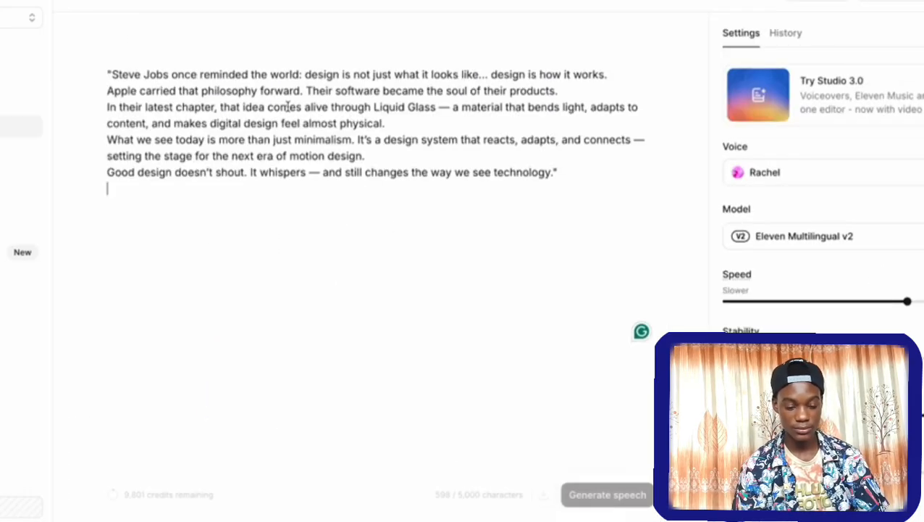
{"action": "left_click", "coordinate": [864, 179]}
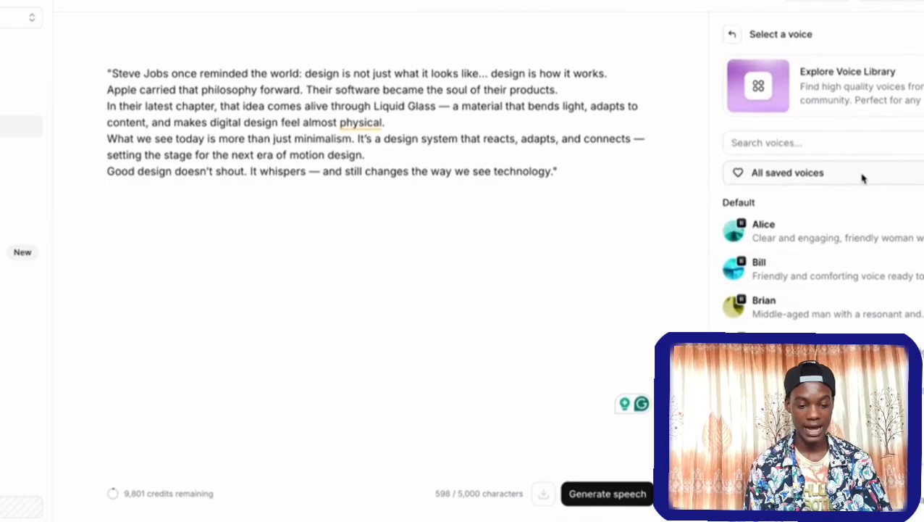
{"action": "left_click", "coordinate": [806, 315]}
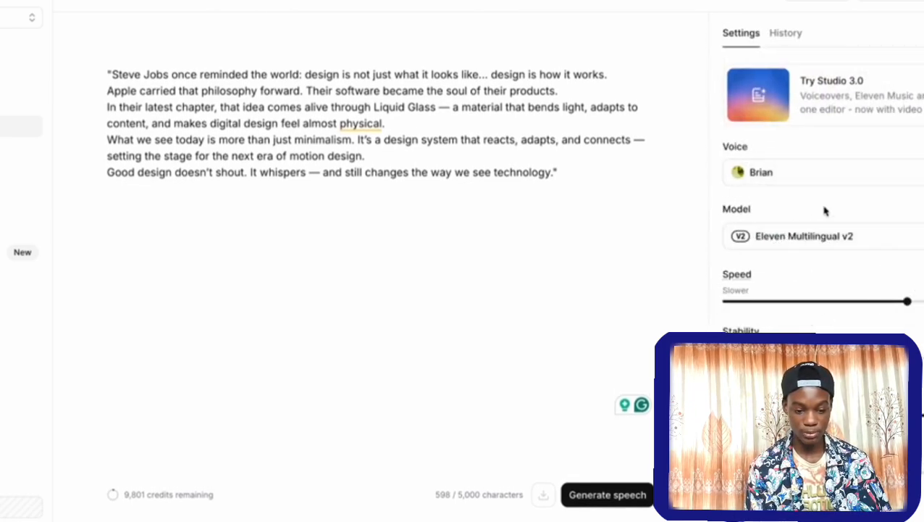
Add blank lines after the script's "almost physical." and "motion design." paragraphs and generate the speech.
{"action": "left_click", "coordinate": [394, 125]}
{"action": "key", "text": "Return"}
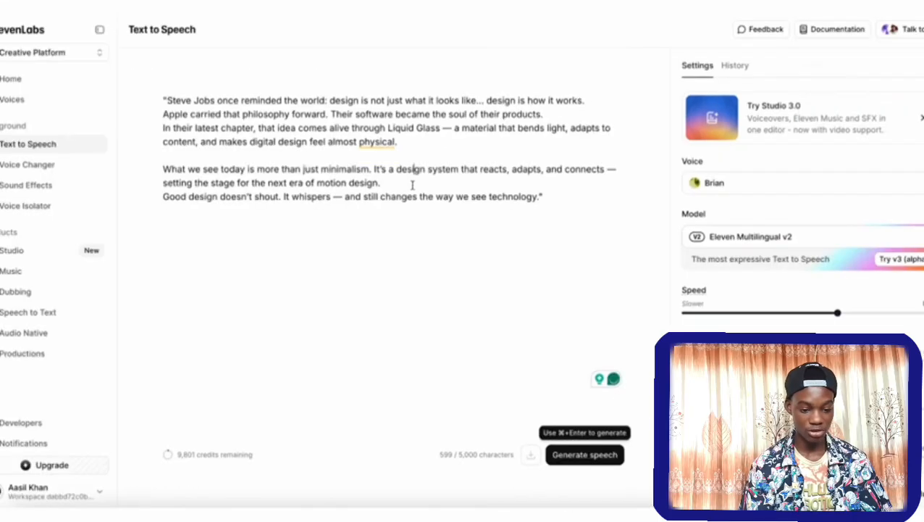
{"action": "left_click", "coordinate": [412, 185]}
{"action": "key", "text": "Return"}
{"action": "left_click", "coordinate": [620, 452]}
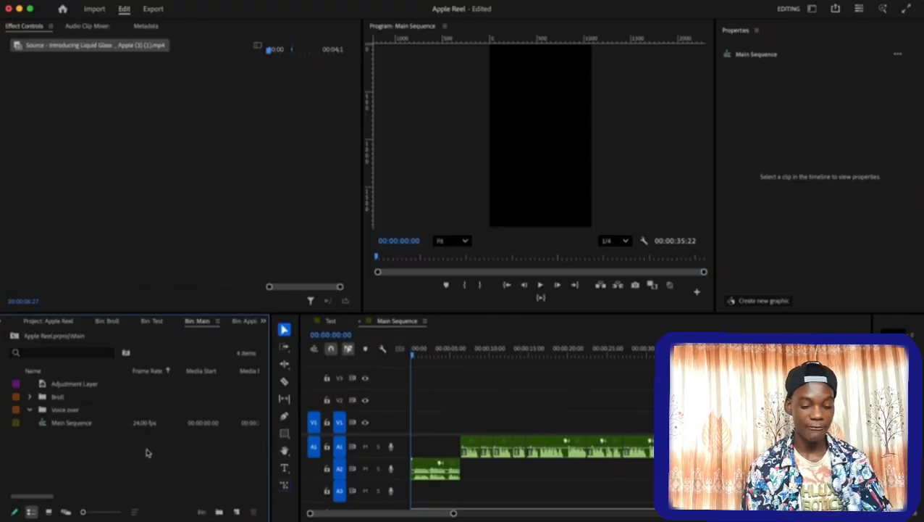
In Premiere Pro, open the Introducing Liquid Glass clip from the Broll bin in the source monitor and move Main Sequence's playhead to 00:00:04:05.
{"action": "left_click", "coordinate": [30, 397]}
{"action": "left_click", "coordinate": [77, 423]}
{"action": "double_click", "coordinate": [78, 423]}
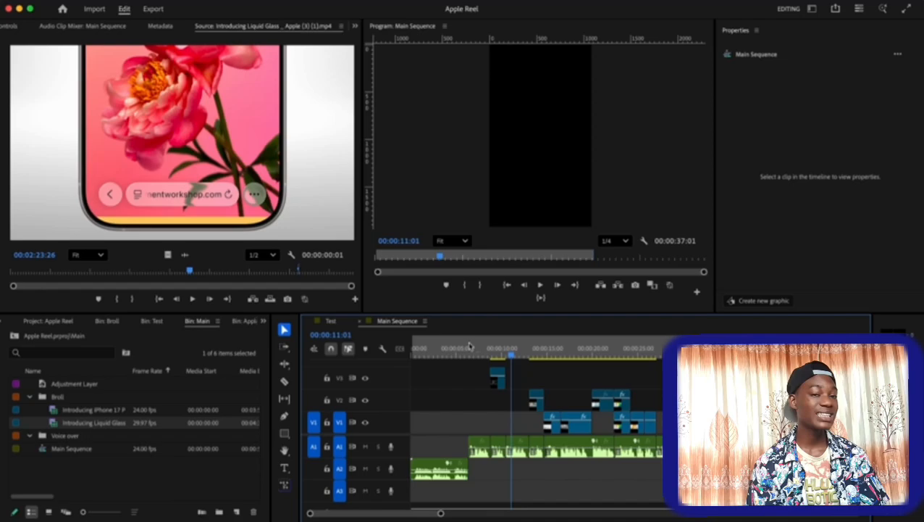
{"action": "left_click", "coordinate": [449, 348]}
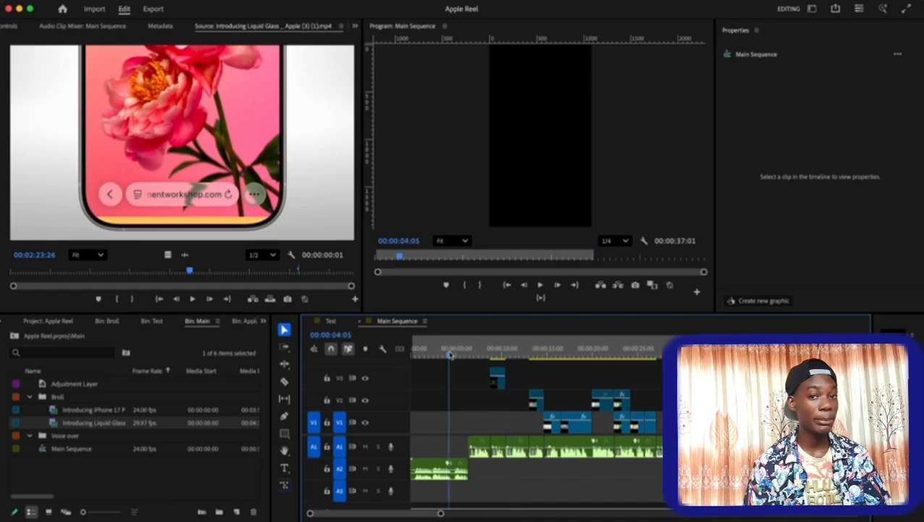
Review the brief's voice-over script in Google Docs, focusing on the sentence "Apple carried that philosophy forward.".
{"action": "left_click", "coordinate": [435, 349]}
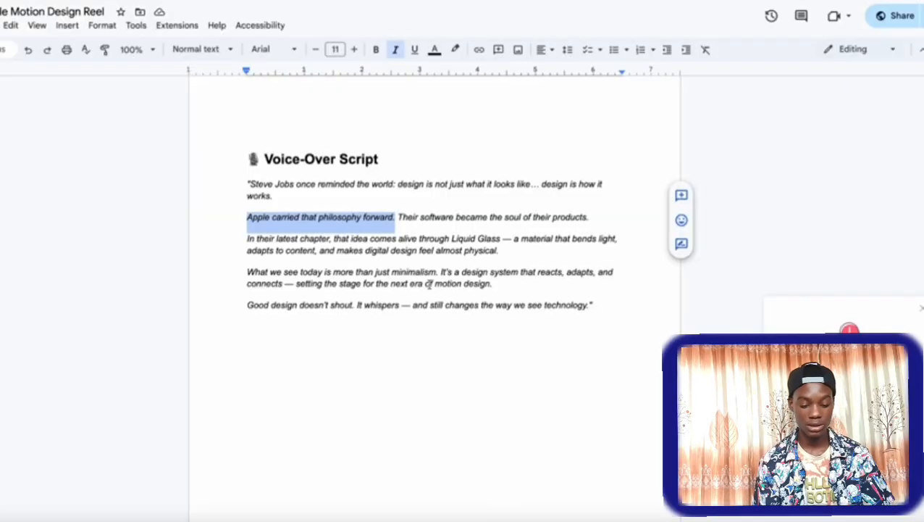
{"action": "left_click", "coordinate": [290, 221]}
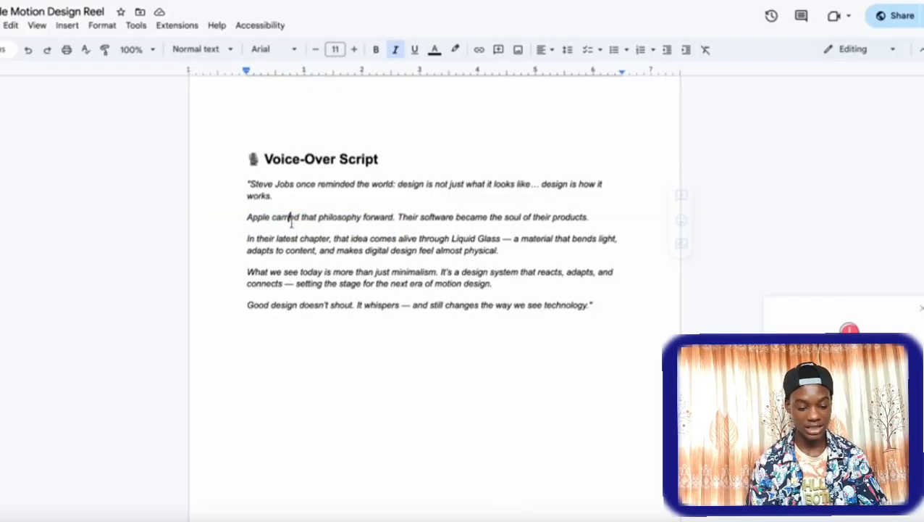
{"action": "double_click", "coordinate": [289, 217]}
{"action": "left_click", "coordinate": [360, 217]}
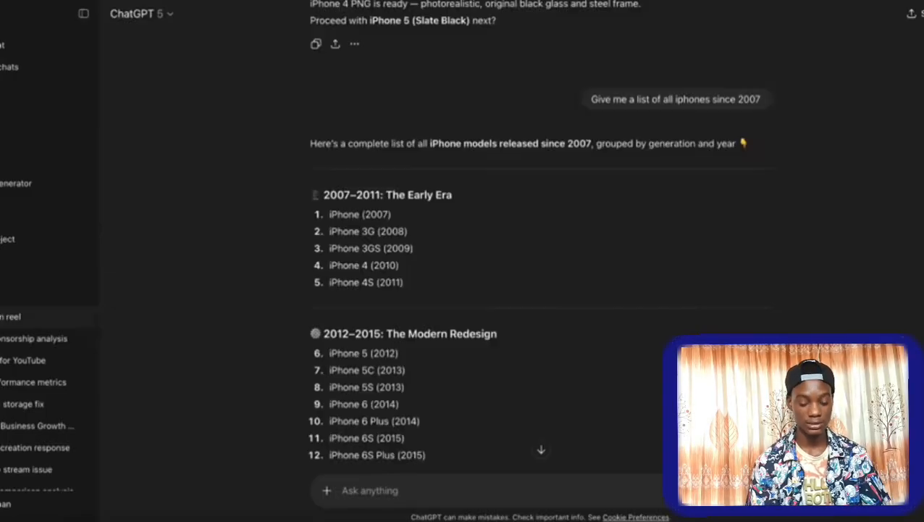
Examine ChatGPT's list of all iPhone models released since 2007, down to the iPhone 16 Pro Max.
{"action": "scroll", "coordinate": [456, 208], "scroll_direction": "down", "scroll_amount": 2}
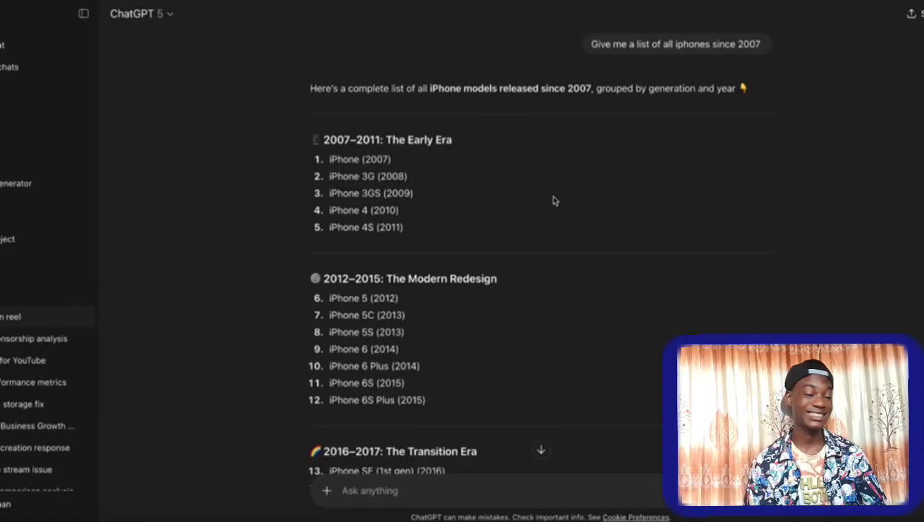
{"action": "scroll", "coordinate": [554, 200], "scroll_direction": "down", "scroll_amount": 15}
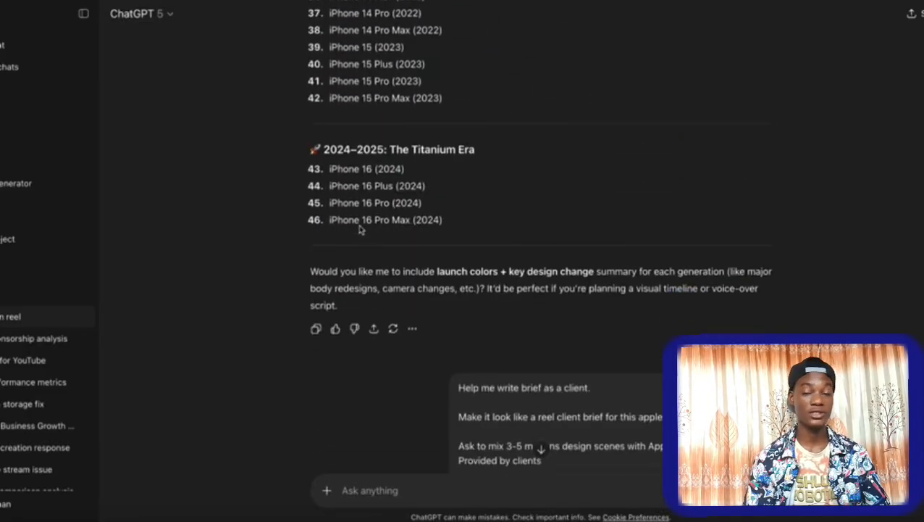
{"action": "left_click_drag", "start_coordinate": [360, 225], "coordinate": [442, 221]}
{"action": "left_click", "coordinate": [423, 232]}
{"action": "scroll", "coordinate": [422, 230], "scroll_direction": "up", "scroll_amount": 3}
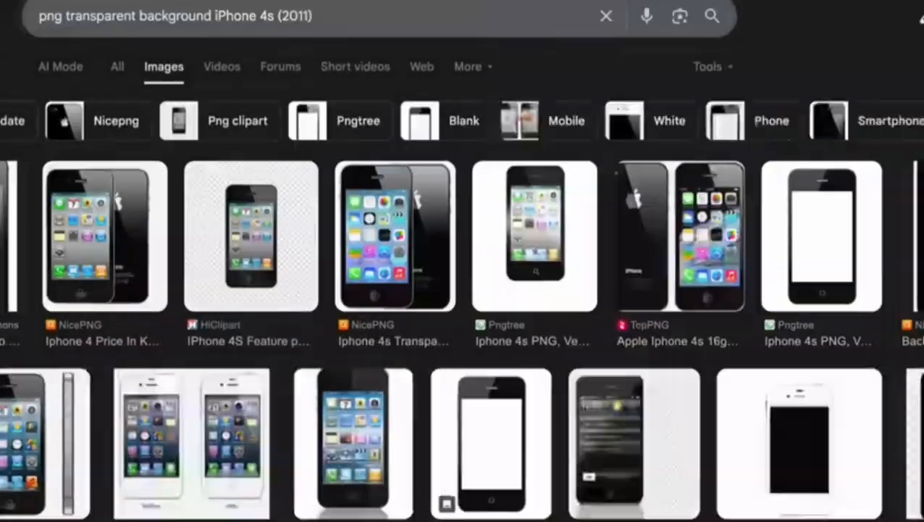
In Premiere Pro, move Main Sequence's playhead to 00:00:08:05 and show more of the timeline.
{"action": "left_click", "coordinate": [227, 248]}
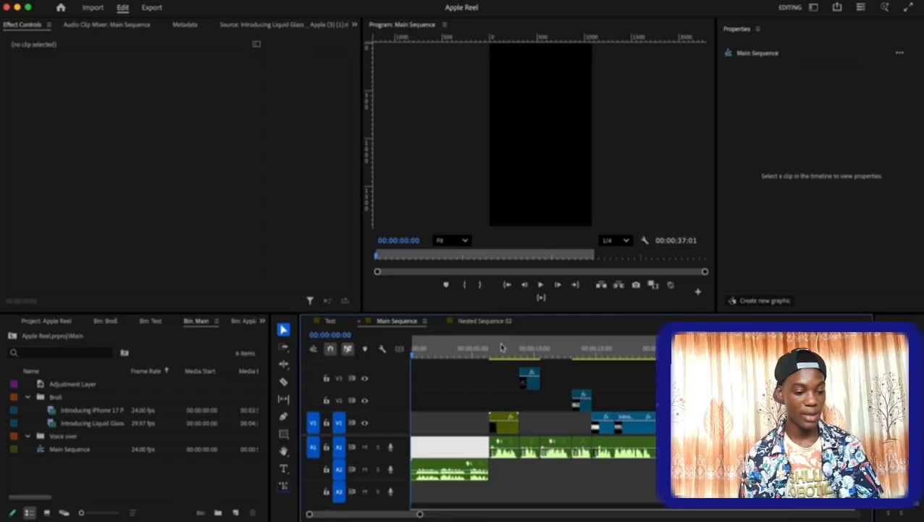
{"action": "mouse_move", "coordinate": [502, 348]}
{"action": "left_mouse_down"}
{"action": "mouse_move", "coordinate": [493, 349]}
{"action": "mouse_move", "coordinate": [506, 355]}
{"action": "left_mouse_up"}
{"action": "left_click_drag", "start_coordinate": [418, 511], "coordinate": [475, 511]}
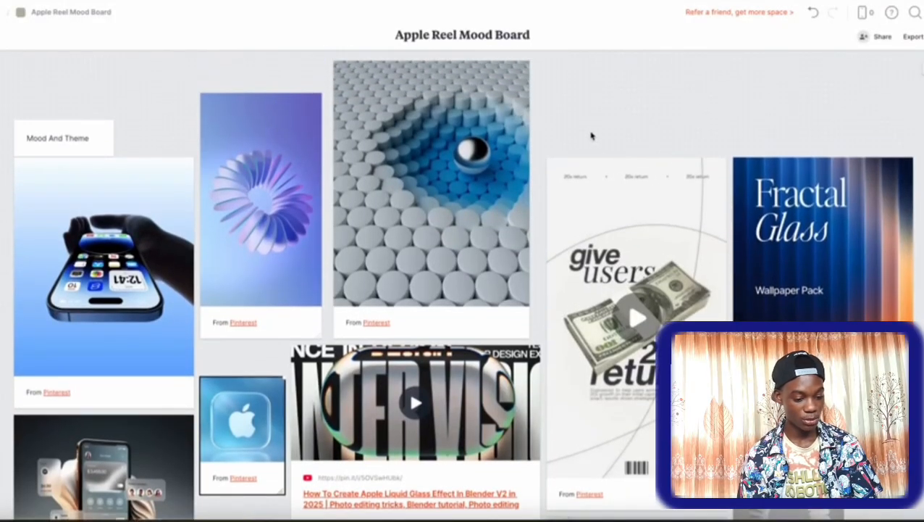
Switch to the Apple Reel Mood Board and review its mood and theme references.
{"action": "scroll", "coordinate": [591, 135], "scroll_direction": "down", "scroll_amount": 2}
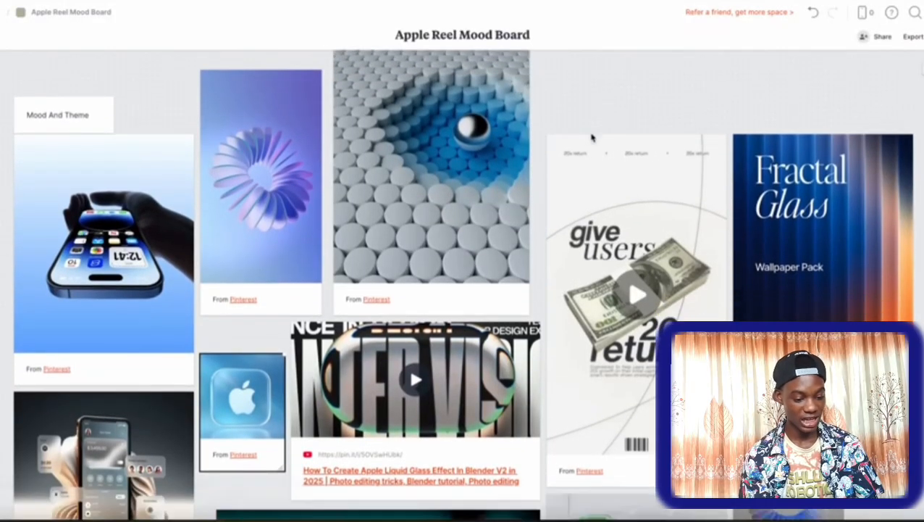
{"action": "scroll", "coordinate": [591, 135], "scroll_direction": "up", "scroll_amount": 2}
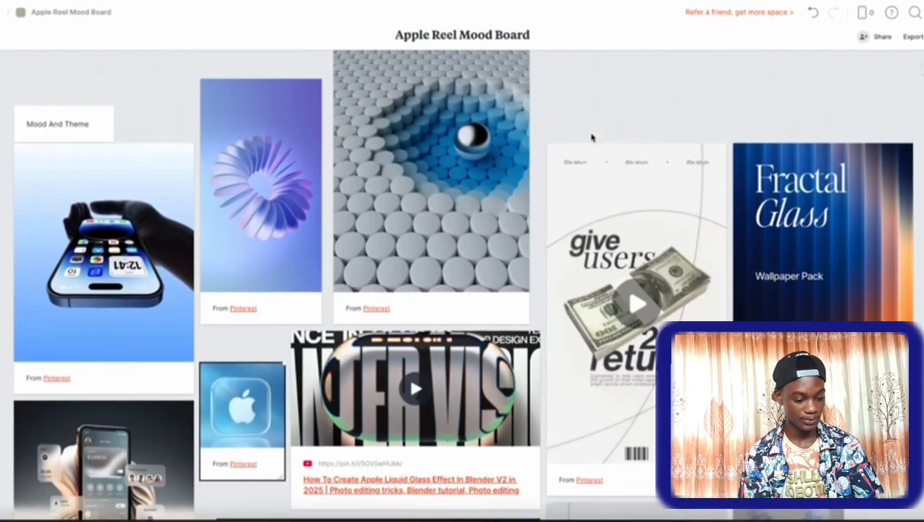
{"action": "scroll", "coordinate": [460, 166], "scroll_direction": "down", "scroll_amount": 1}
{"action": "left_click", "coordinate": [461, 166]}
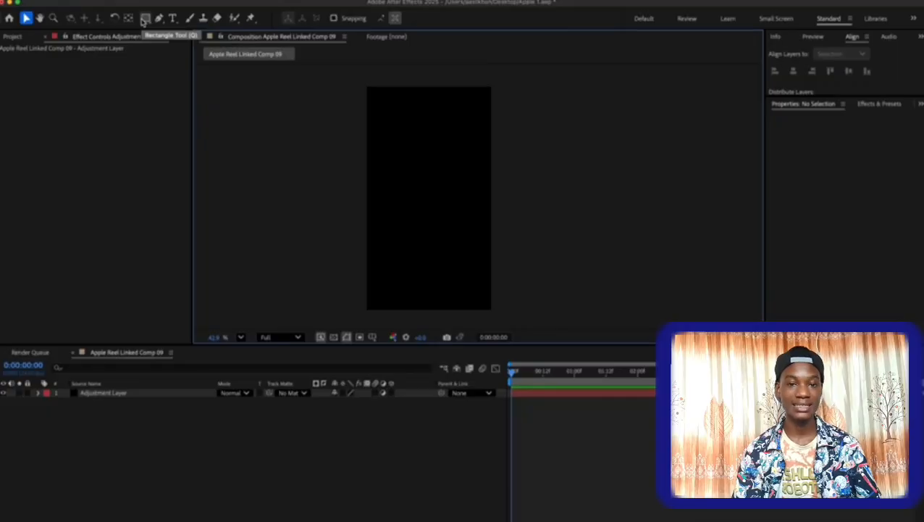
In After Effects, draw a square about 232 px wide with roundness 35 and a dark teal fill in Apple Reel Linked Comp 09.
{"action": "left_click", "coordinate": [144, 19]}
{"action": "left_click_drag", "start_coordinate": [370, 226], "coordinate": [400, 252]}
{"action": "left_click", "coordinate": [335, 17]}
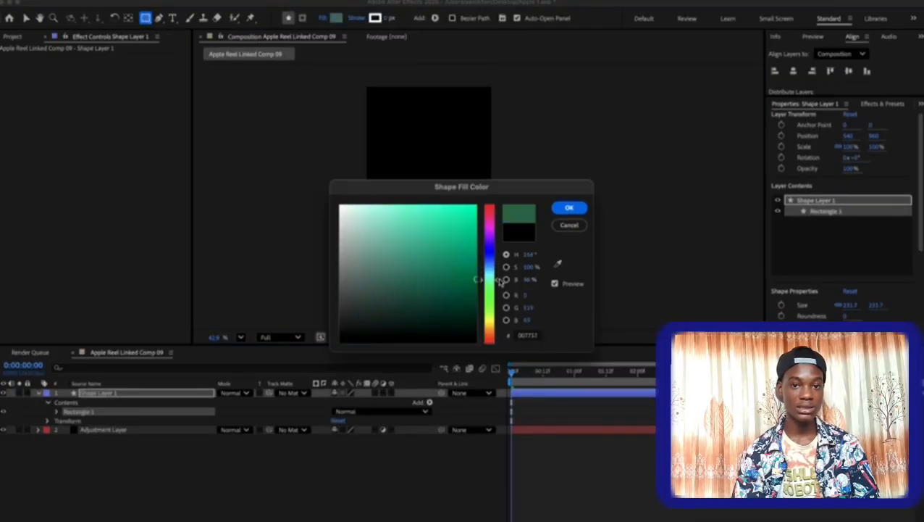
{"action": "left_click", "coordinate": [467, 278]}
{"action": "key", "text": "Return"}
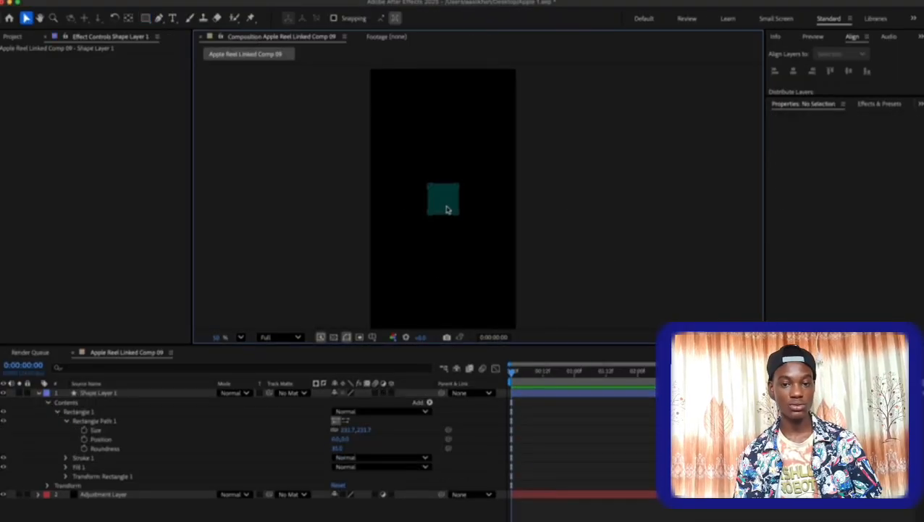
{"action": "left_click", "coordinate": [446, 210]}
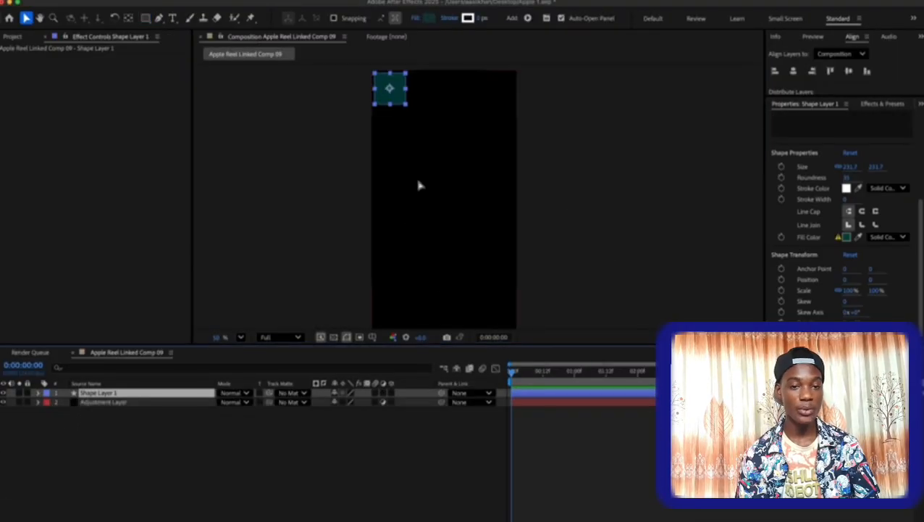
Duplicate the rounded square repeatedly and distribute the copies evenly to build a grid across the composition.
{"action": "key", "text": "super+d"}
{"action": "key", "text": "super+d"}
{"action": "key", "text": "super+d"}
{"action": "key", "text": "super+d"}
{"action": "key", "text": "super+d"}
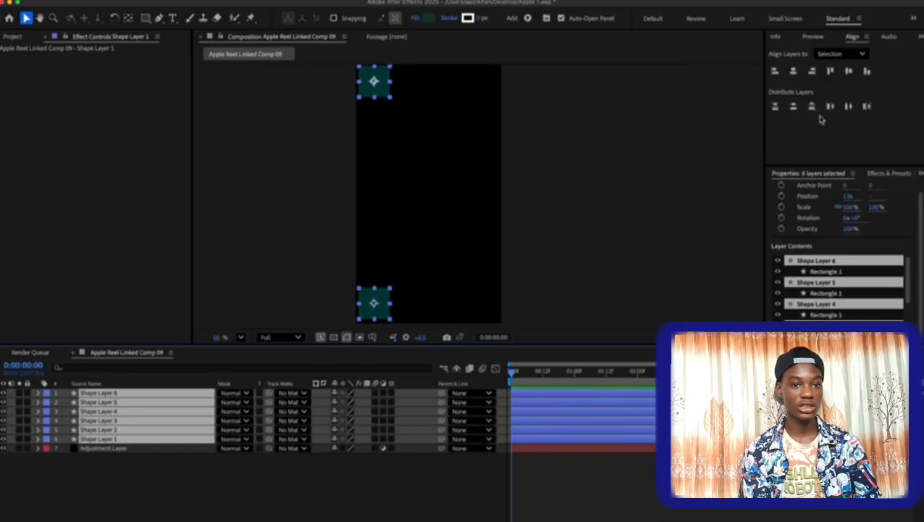
{"action": "left_click", "coordinate": [849, 107]}
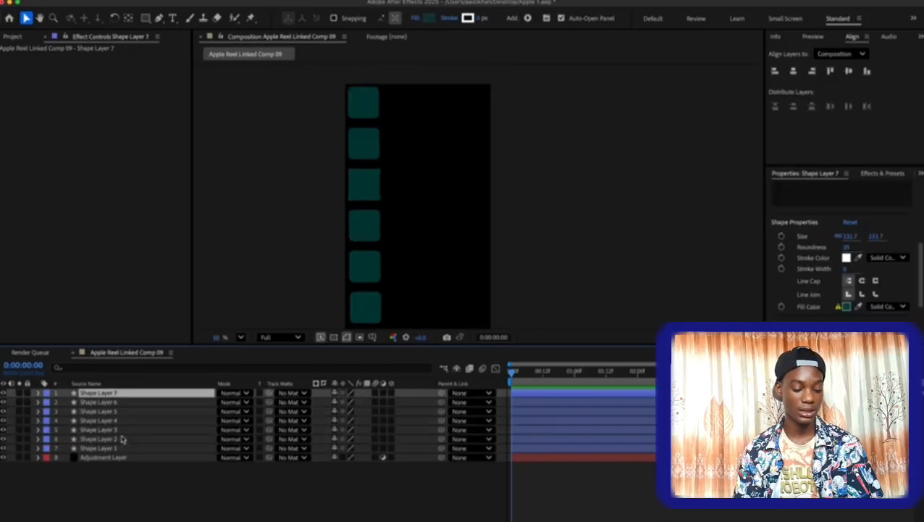
{"action": "key", "text": "super+d"}
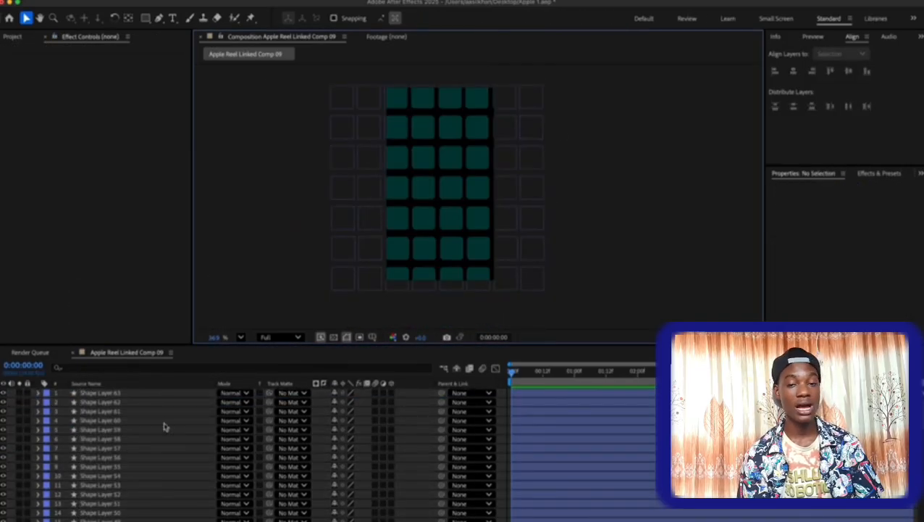
Turn all the square shape layers into 3D layers.
{"action": "left_click", "coordinate": [133, 393]}
{"action": "scroll", "coordinate": [132, 433], "scroll_direction": "down", "scroll_amount": 15}
{"action": "left_click", "coordinate": [132, 511], "text": "shift"}
{"action": "scroll", "coordinate": [392, 433], "scroll_direction": "up", "scroll_amount": 15}
{"action": "left_click", "coordinate": [392, 431]}
{"action": "left_click", "coordinate": [373, 97]}
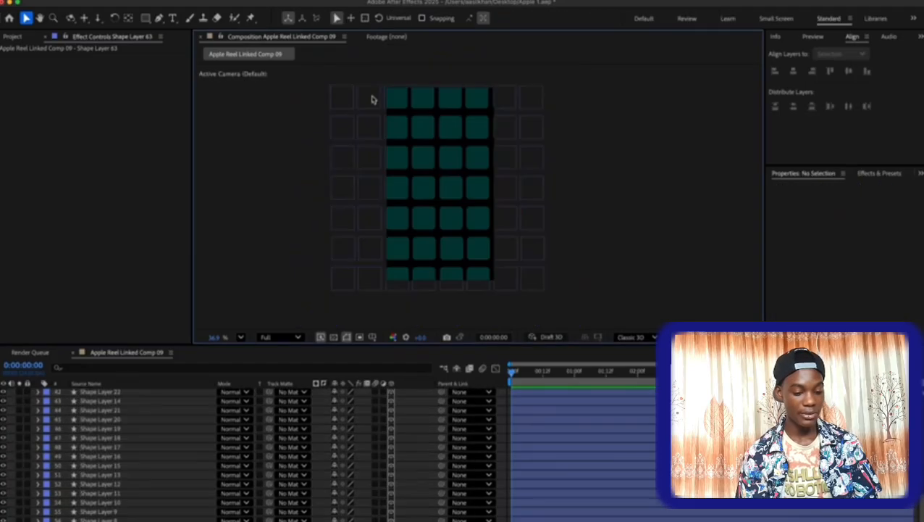
Add a camera and orbit and dolly it so the grid recedes like a floor in perspective.
{"action": "right_click", "coordinate": [623, 291]}
{"action": "mouse_move", "coordinate": [637, 297]}
{"action": "left_click", "coordinate": [769, 351]}
{"action": "left_click", "coordinate": [630, 312]}
{"action": "left_click", "coordinate": [71, 18]}
{"action": "left_click_drag", "start_coordinate": [442, 156], "coordinate": [435, 210]}
{"action": "left_click", "coordinate": [98, 18]}
{"action": "left_click", "coordinate": [596, 194]}
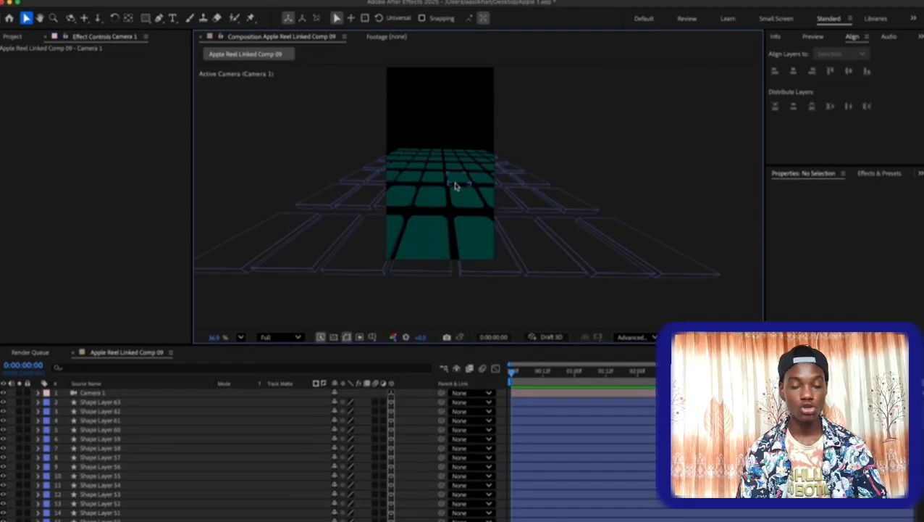
Add an adjustment layer to Apple Reel Linked Comp 09.
{"action": "right_click", "coordinate": [266, 316]}
{"action": "mouse_move", "coordinate": [286, 326]}
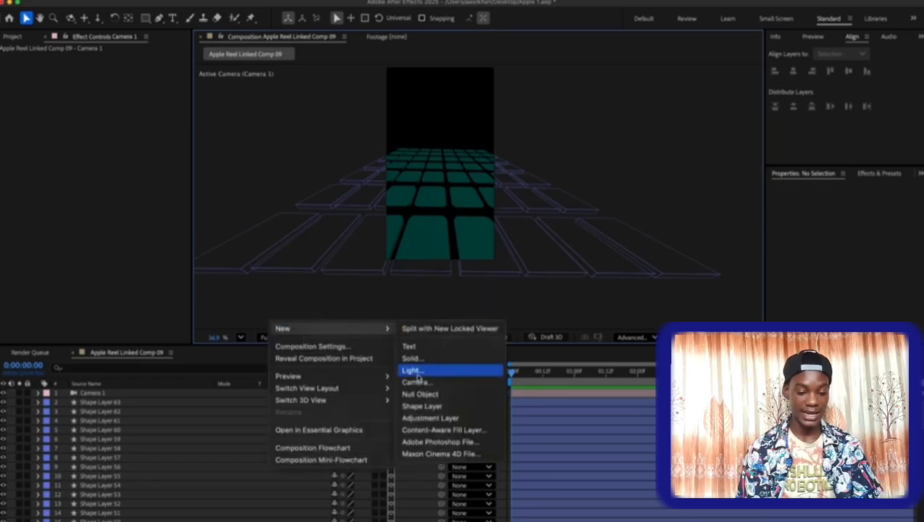
{"action": "left_click", "coordinate": [437, 416]}
{"action": "right_click", "coordinate": [103, 393]}
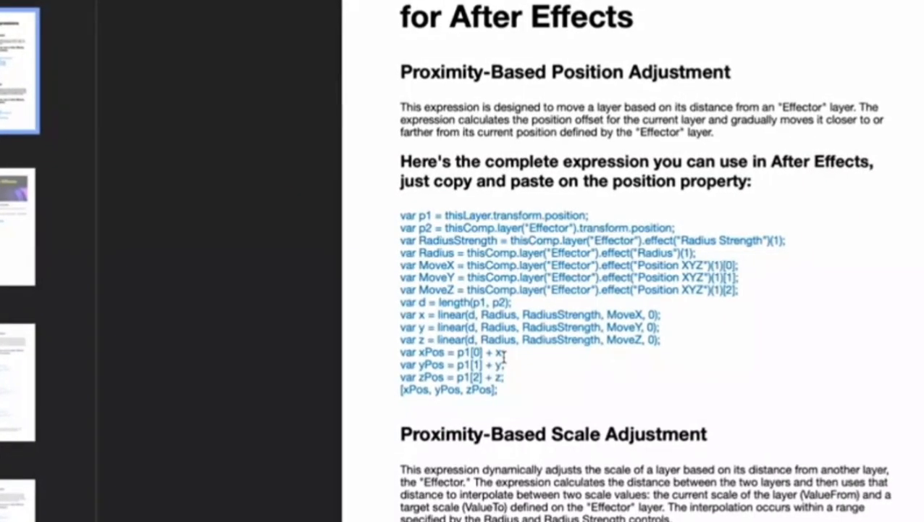
{"action": "left_click_drag", "start_coordinate": [398, 354], "coordinate": [505, 354]}
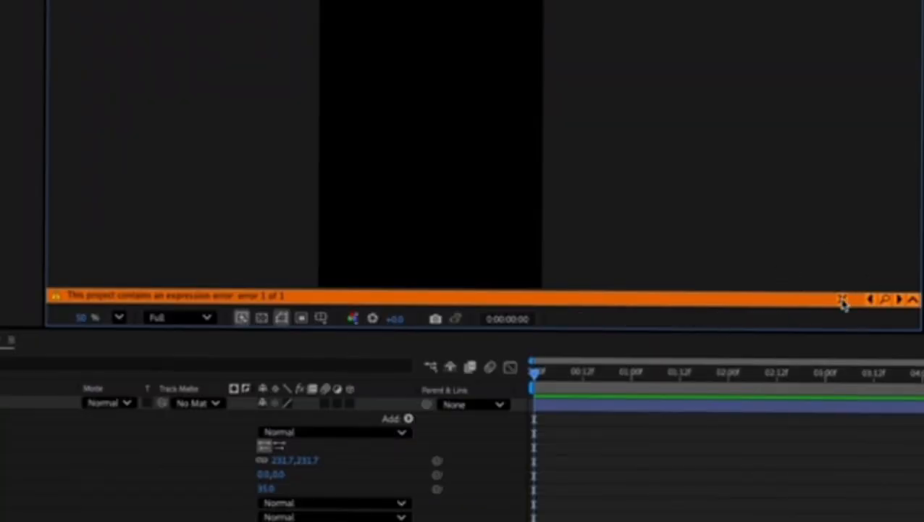
{"action": "left_click", "coordinate": [842, 300]}
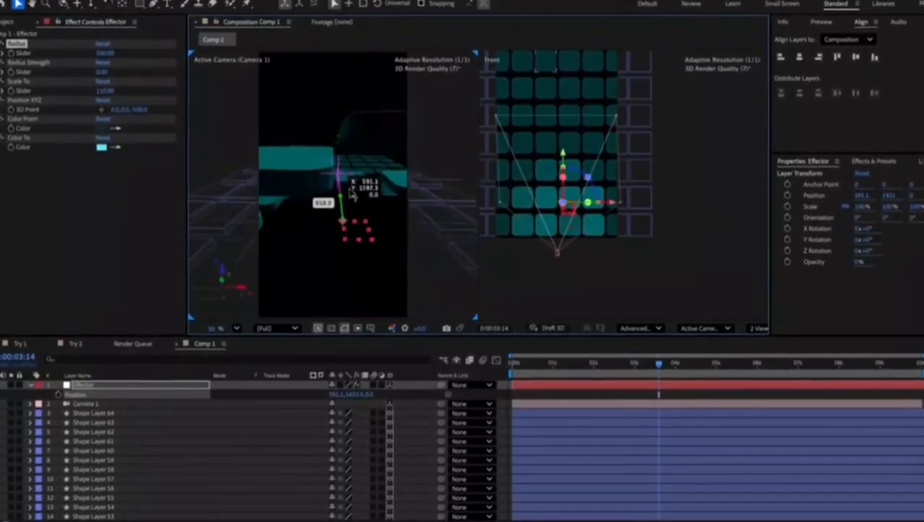
{"action": "left_click_drag", "start_coordinate": [353, 192], "coordinate": [592, 223]}
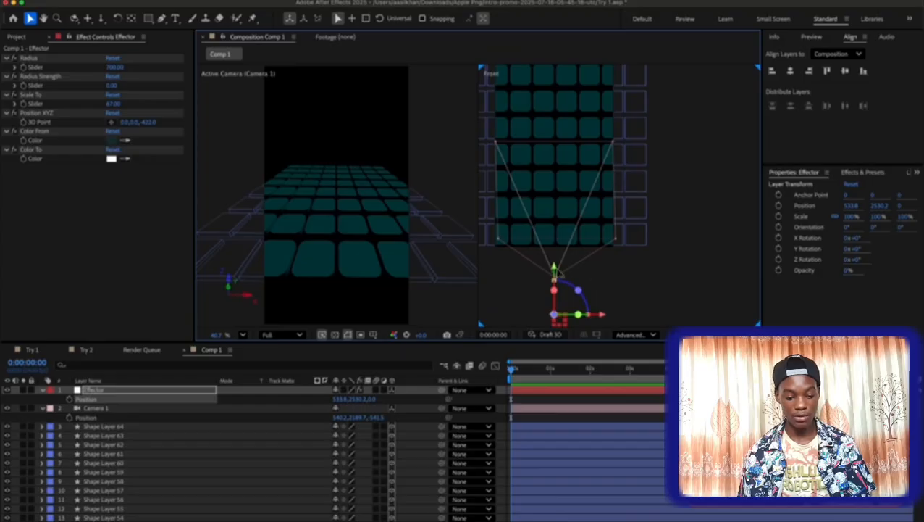
Move the Effector layer to the grid's near edge, at a Y position of about 2053, and keyframe its position at 0:00:00:00.
{"action": "left_click_drag", "start_coordinate": [555, 275], "coordinate": [555, 149]}
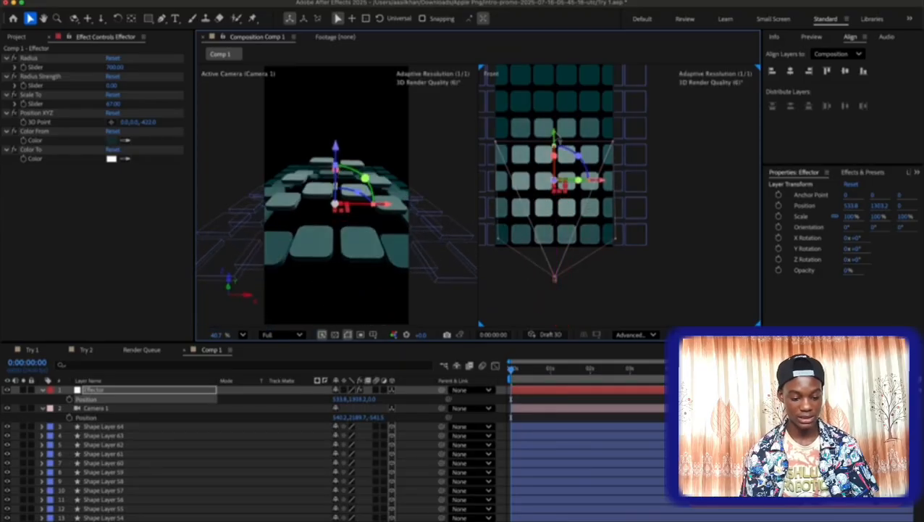
{"action": "left_click", "coordinate": [56, 95]}
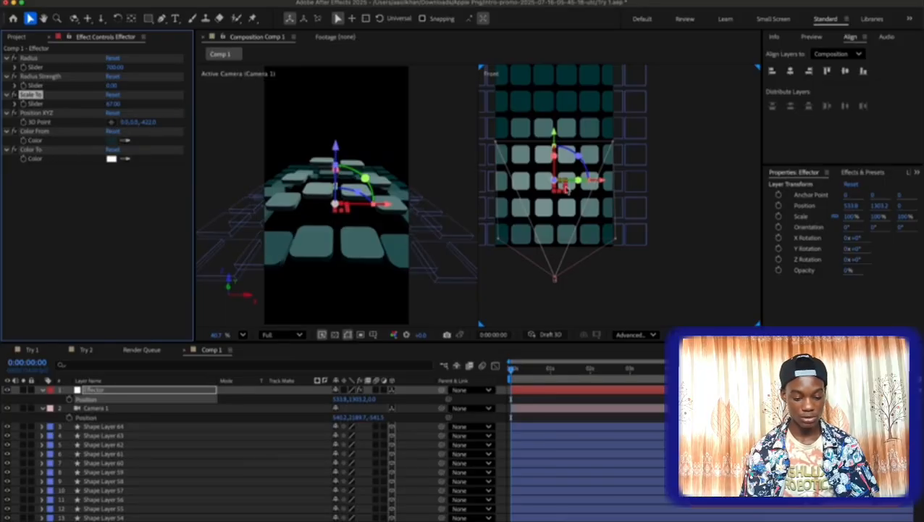
{"action": "left_click_drag", "start_coordinate": [553, 133], "coordinate": [554, 215]}
{"action": "left_click", "coordinate": [69, 400]}
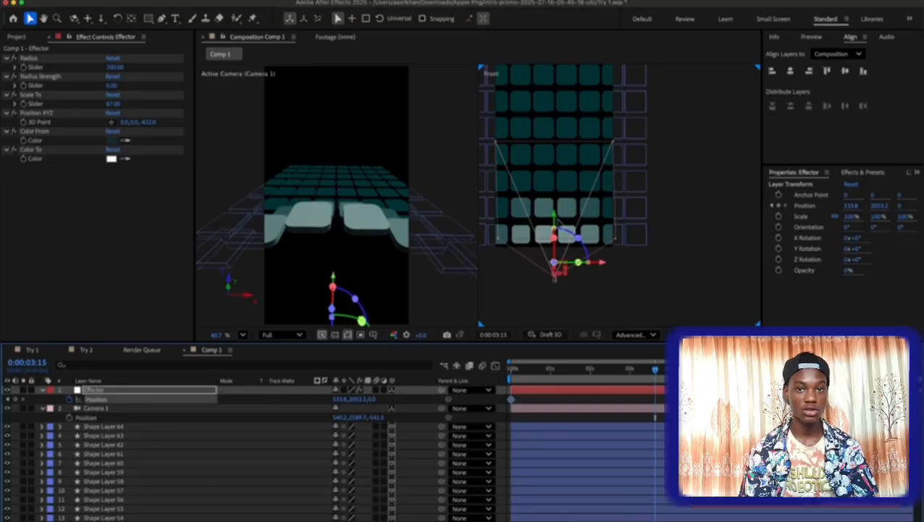
At 0:00:03:15, move the Effector beyond the grid's far edge to a Y position of about -402 and ease its position keyframes.
{"action": "left_click_drag", "start_coordinate": [555, 220], "coordinate": [558, 70]}
{"action": "left_click_drag", "start_coordinate": [523, 137], "coordinate": [523, 218]}
{"action": "left_click_drag", "start_coordinate": [555, 149], "coordinate": [555, 69]}
{"action": "right_click", "coordinate": [655, 399]}
{"action": "left_click", "coordinate": [496, 366]}
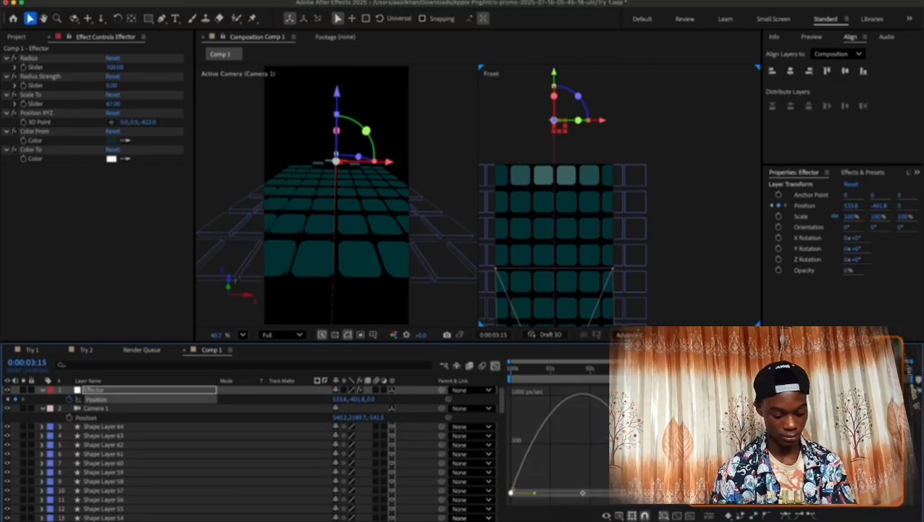
{"action": "left_click", "coordinate": [495, 365]}
Play back Comp 1 to check the Effector's movement across the tiles.
{"action": "key", "text": "space"}
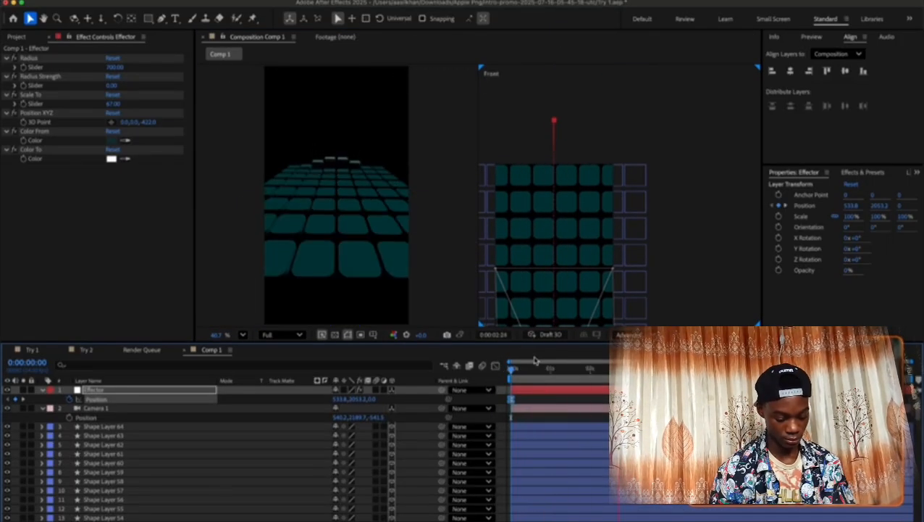
{"action": "key", "text": "space"}
{"action": "scroll", "coordinate": [696, 233], "scroll_direction": "up", "scroll_amount": 3}
{"action": "scroll", "coordinate": [681, 217], "scroll_direction": "down", "scroll_amount": 5}
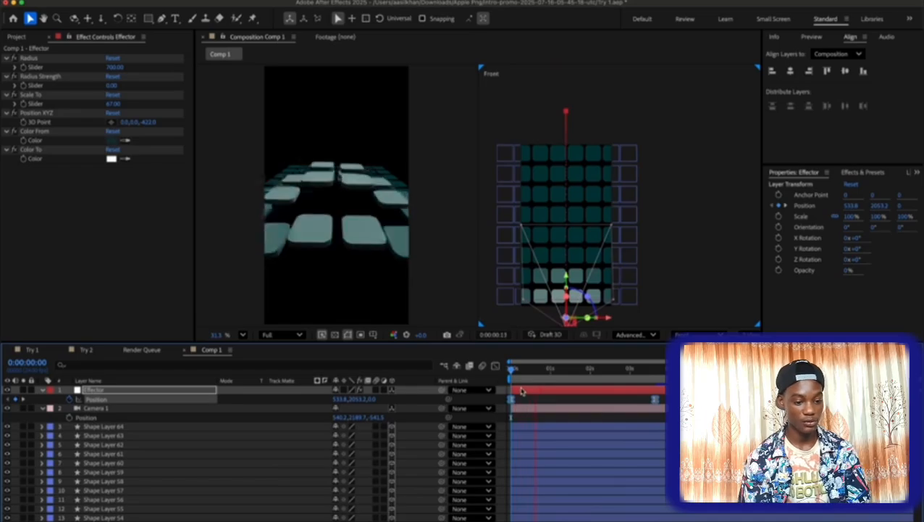
{"action": "key", "text": "space"}
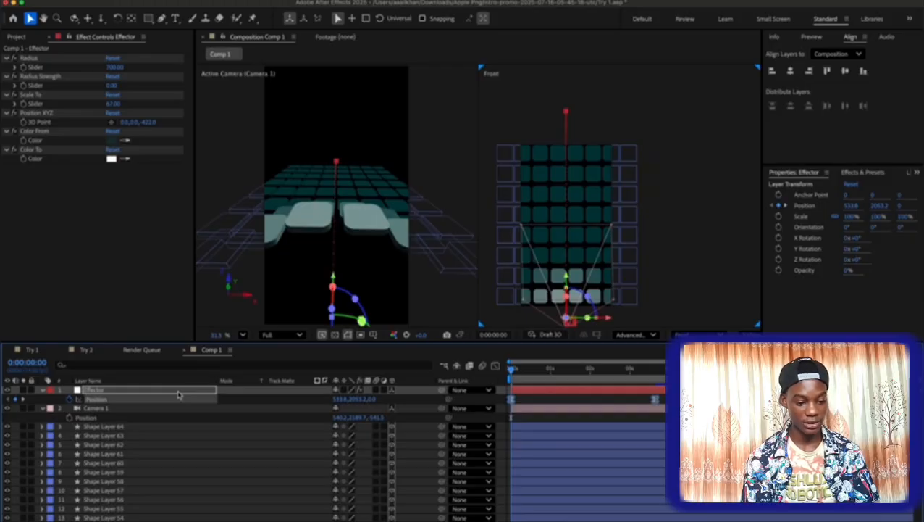
{"action": "left_click", "coordinate": [197, 251]}
{"action": "key", "text": "space"}
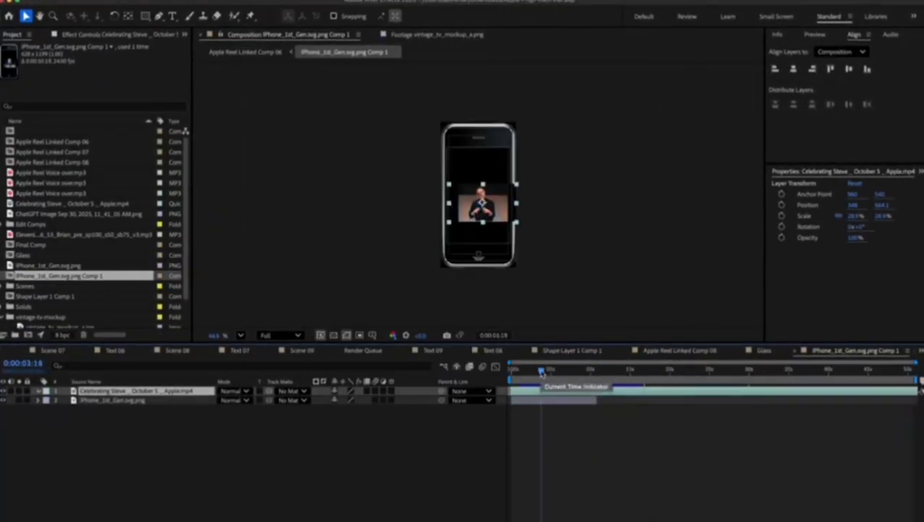
Return from the iPhone precomp to Apple Reel Linked Comp 06 and inspect Adjustment Layer 12's scale speed curve.
{"action": "left_click", "coordinate": [250, 53]}
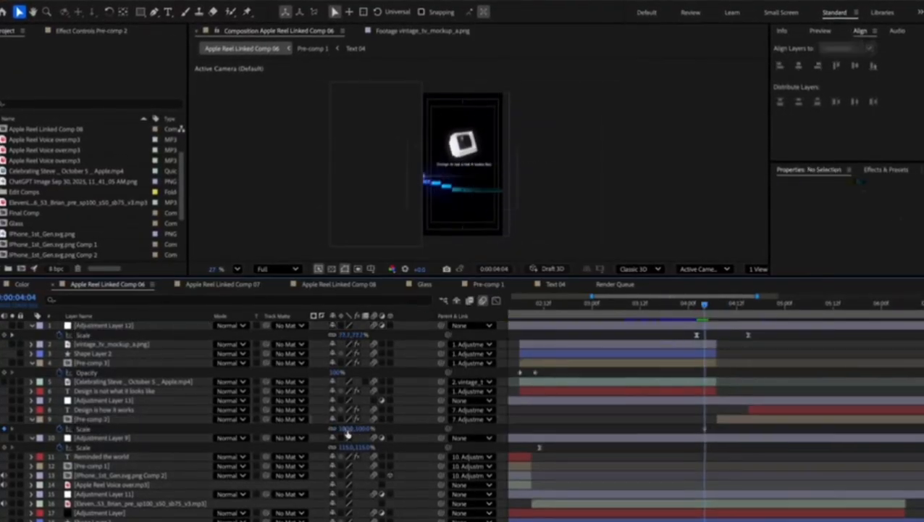
{"action": "right_click", "coordinate": [700, 429]}
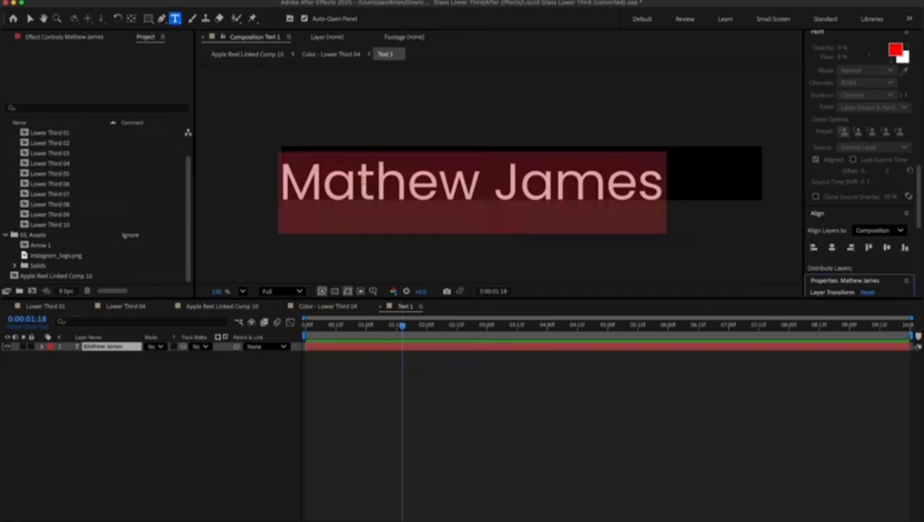
Set Lower Third 04's text to "Liquid Glass" and scrub through Apple Reel Linked Comp 10.
{"action": "type", "text": "Liquid Glass"}
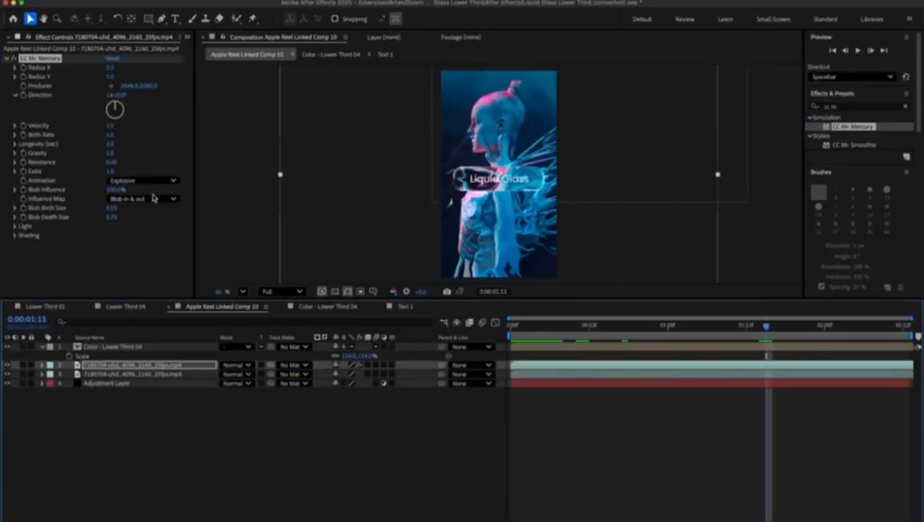
{"action": "left_click", "coordinate": [516, 327]}
{"action": "left_click_drag", "start_coordinate": [516, 328], "coordinate": [908, 332]}
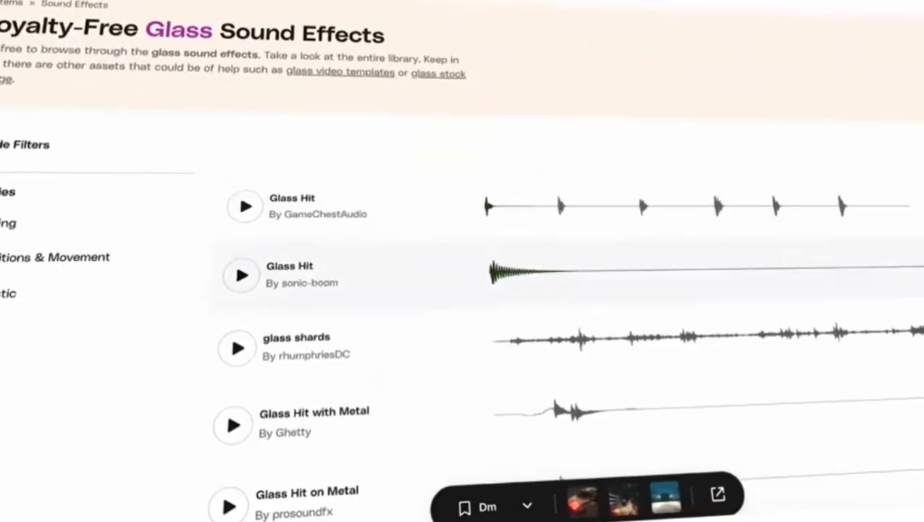
Audition the Glass Hit with Metal, Glass Hit on Metal and Complete Glassy effects on the royalty-free glass sound effects page.
{"action": "left_click", "coordinate": [227, 434]}
{"action": "left_click", "coordinate": [229, 506]}
{"action": "scroll", "coordinate": [229, 471], "scroll_direction": "down", "scroll_amount": 3}
{"action": "left_click", "coordinate": [220, 401]}
{"action": "scroll", "coordinate": [576, 313], "scroll_direction": "down", "scroll_amount": 1}
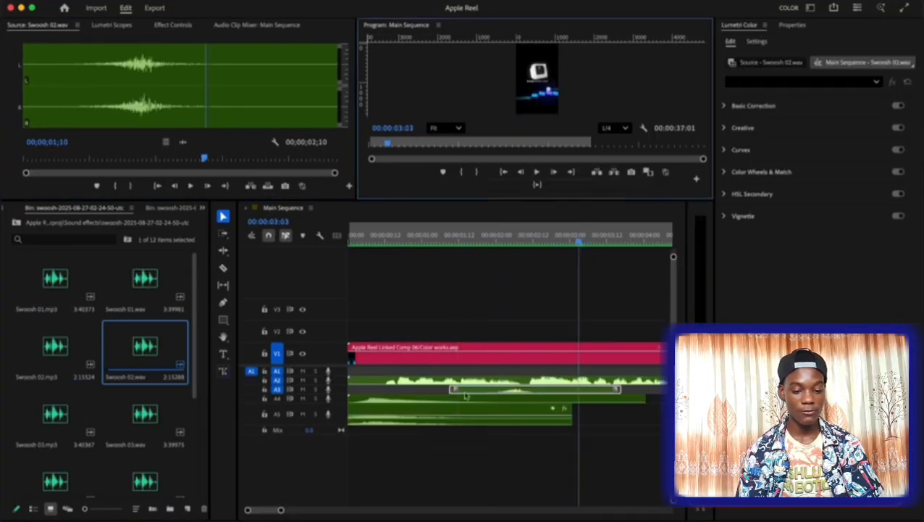
Switch to Premiere Pro and bring up the list of the project's bins and panels.
{"action": "left_click", "coordinate": [203, 207]}
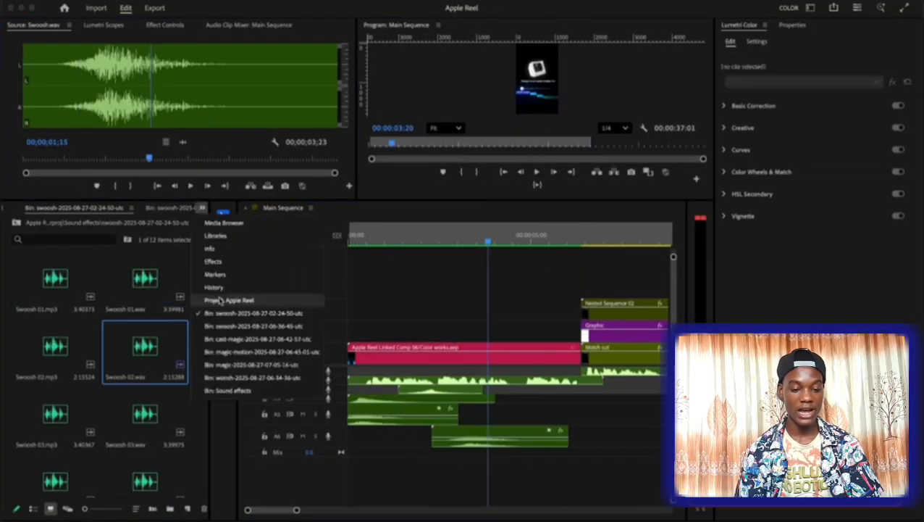